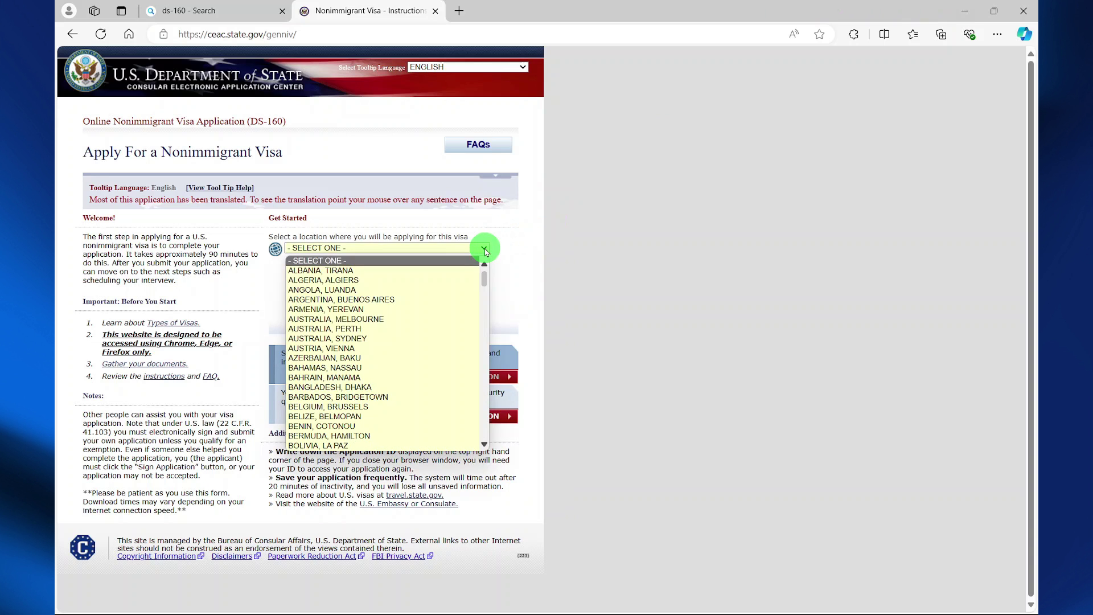
Choose NIGERIA, LAGOS as the application location and enter the verification code shown
key("n")
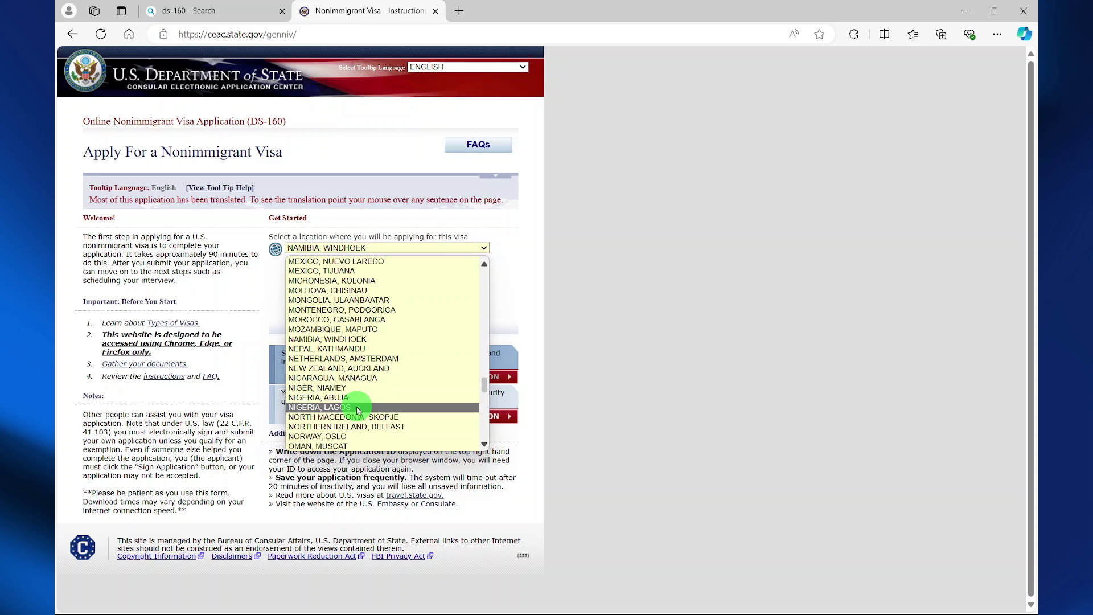
left_click(358, 408)
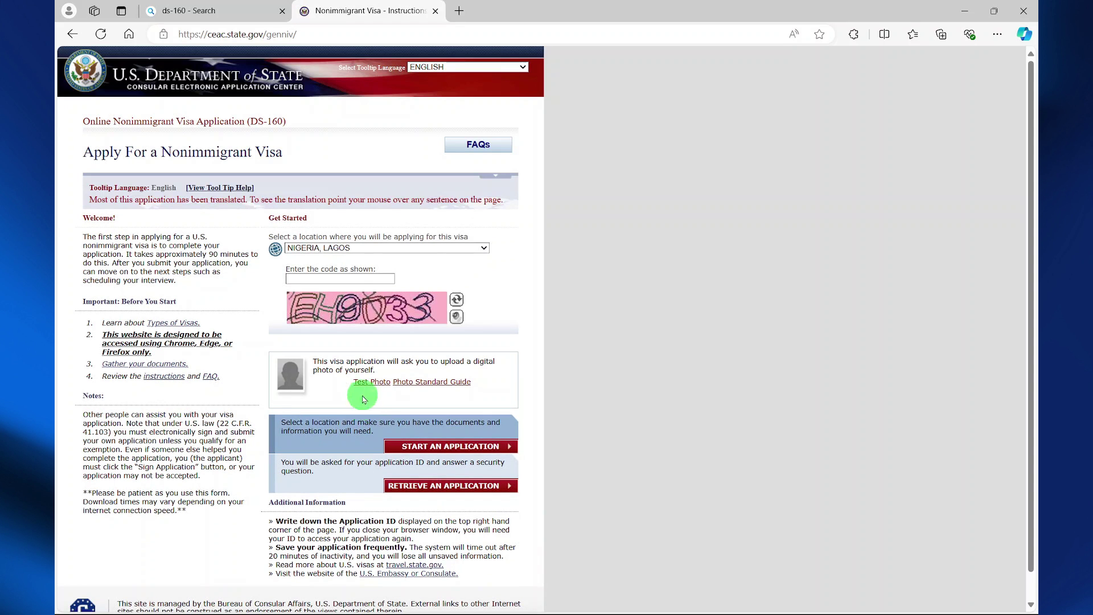
left_click(335, 279)
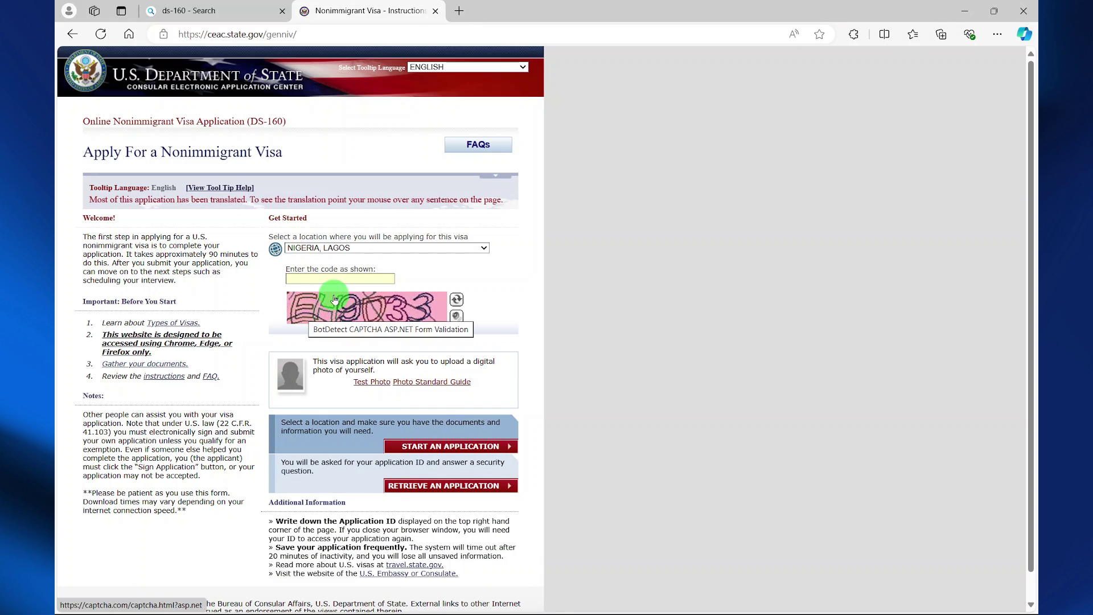
type("EH9033")
scroll(410, 318, "down", 2)
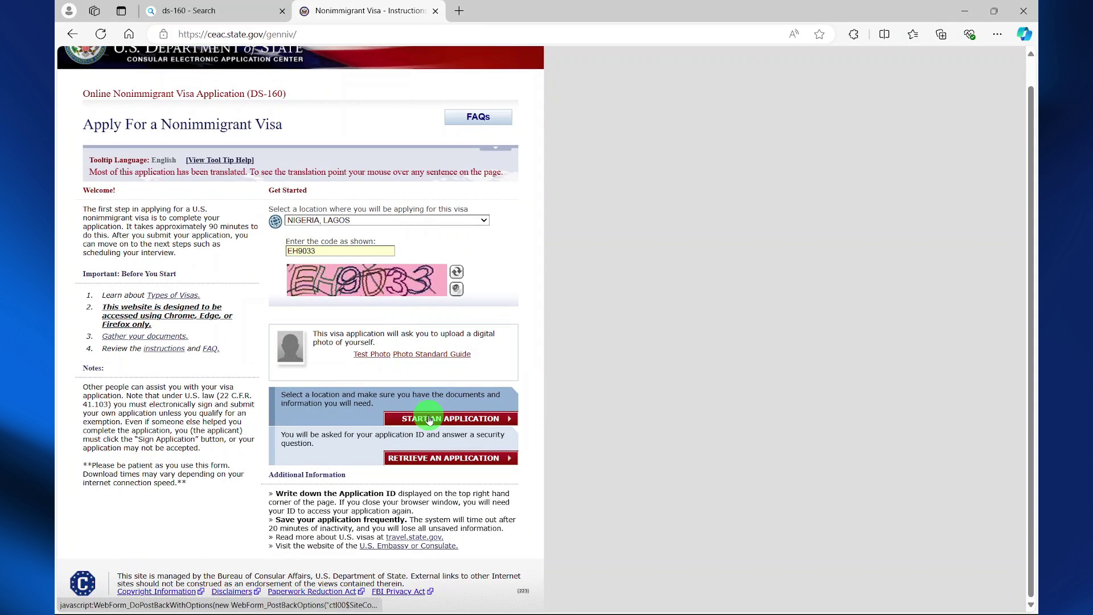
Start a new application and agree to the fraud and abuse notices
left_click(429, 419)
scroll(405, 409, "down", 3)
left_click(88, 341)
scroll(440, 411, "down", 1)
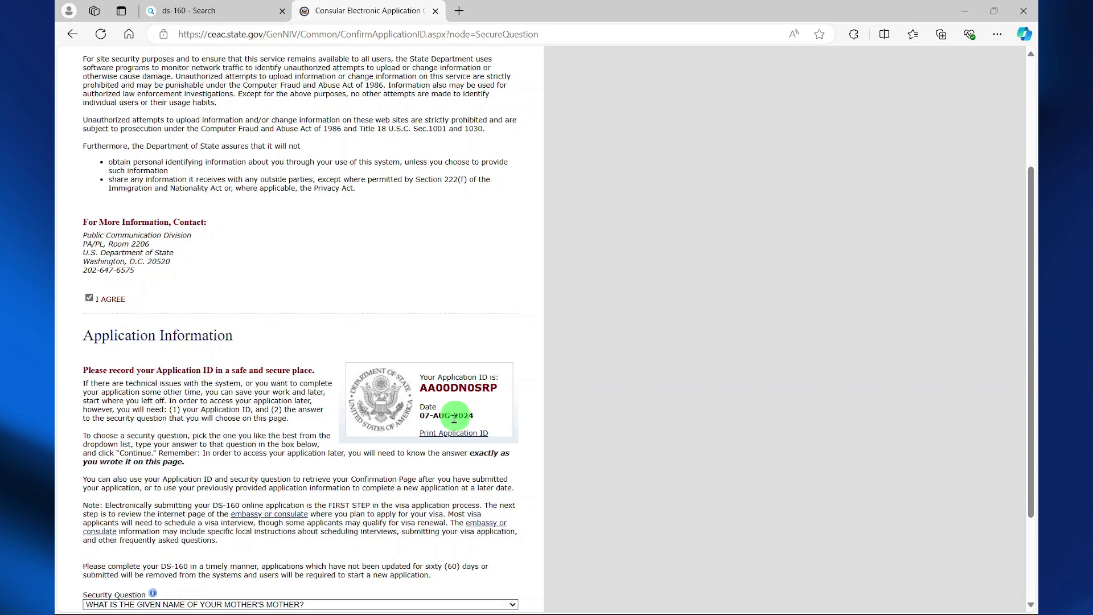
Save the Application ID page as a PDF in Downloads
left_click(443, 434)
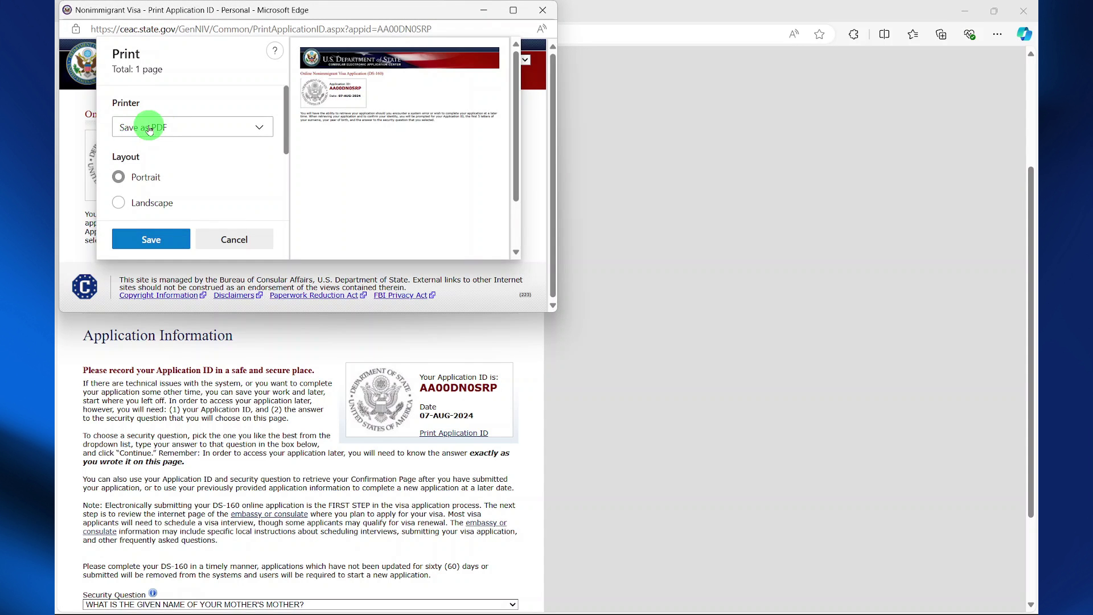
left_click(156, 240)
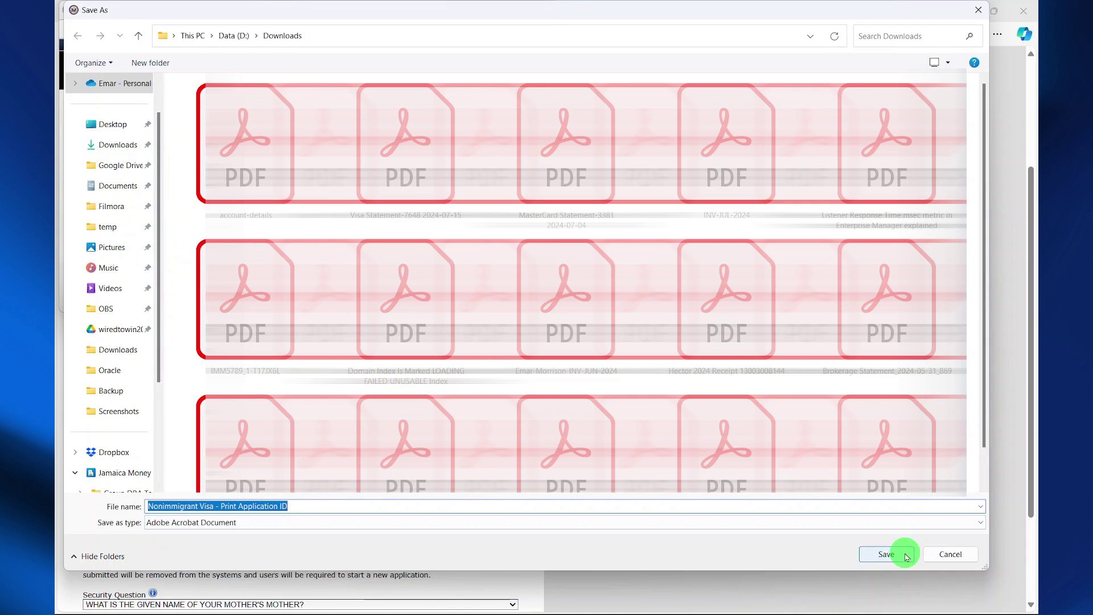
left_click(903, 557)
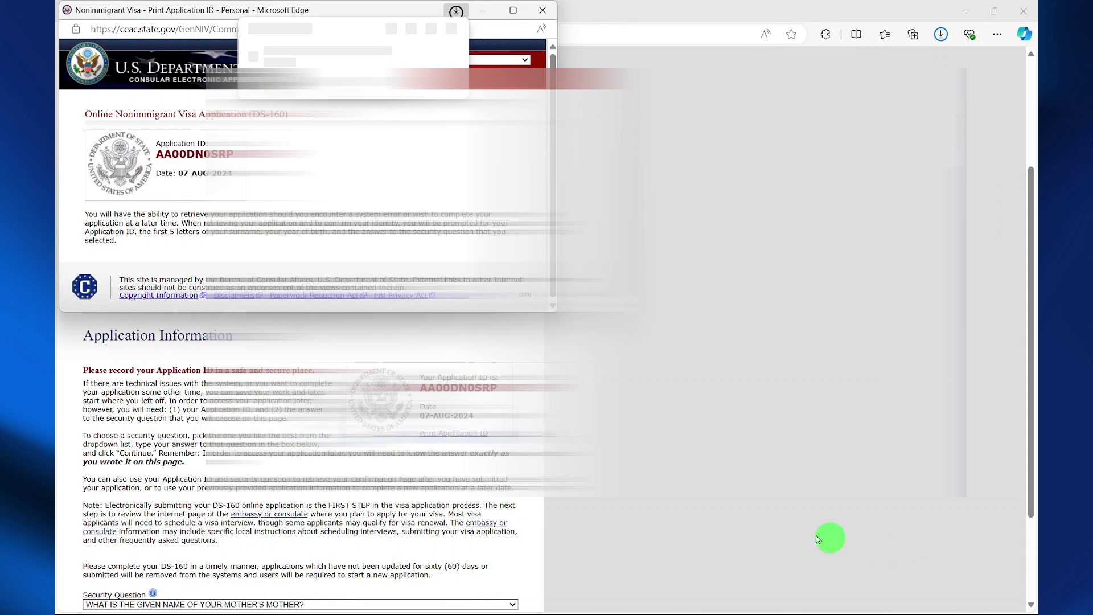
Back in the application window, type the security question answer
left_click(542, 401)
scroll(542, 402, "down", 2)
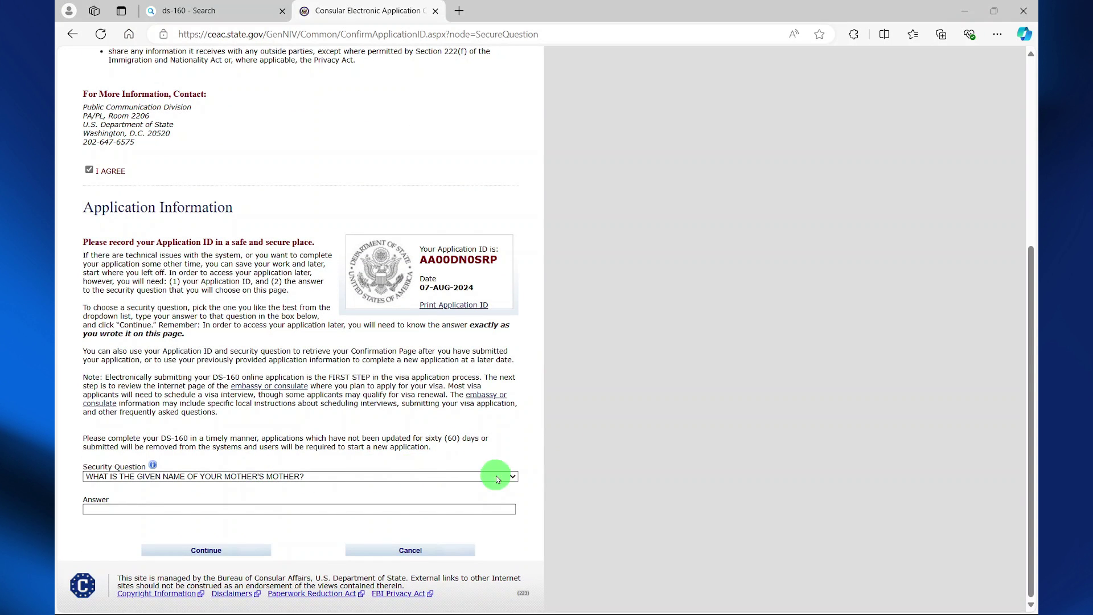
left_click(415, 506)
type("MARY")
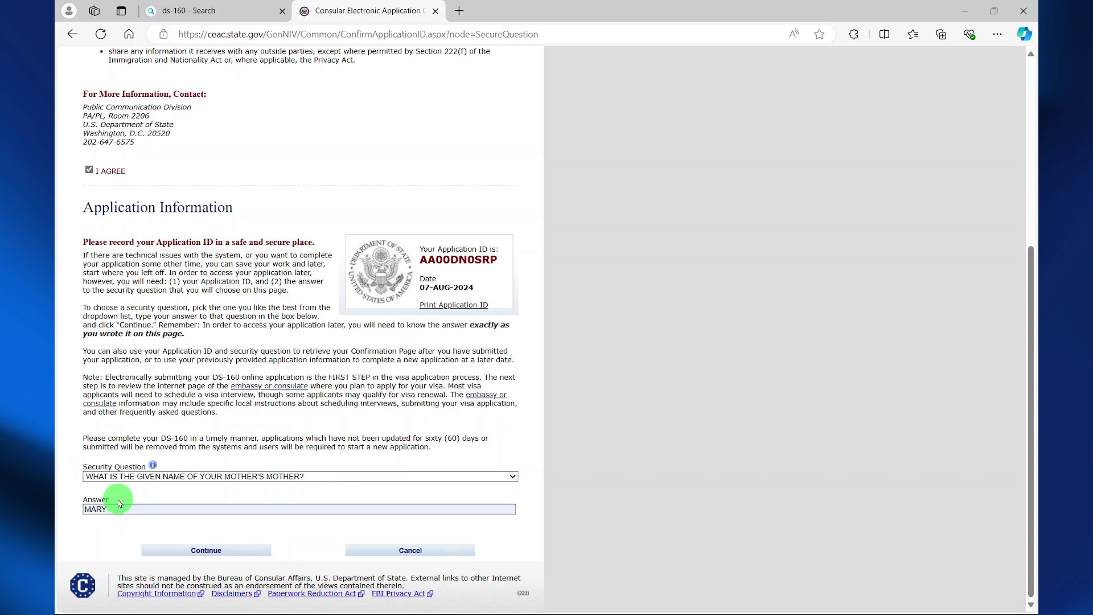
Continue past the Application ID page to the blank Personal Information 1 form
left_click(211, 550)
scroll(259, 540, "down", 3)
scroll(260, 533, "up", 2)
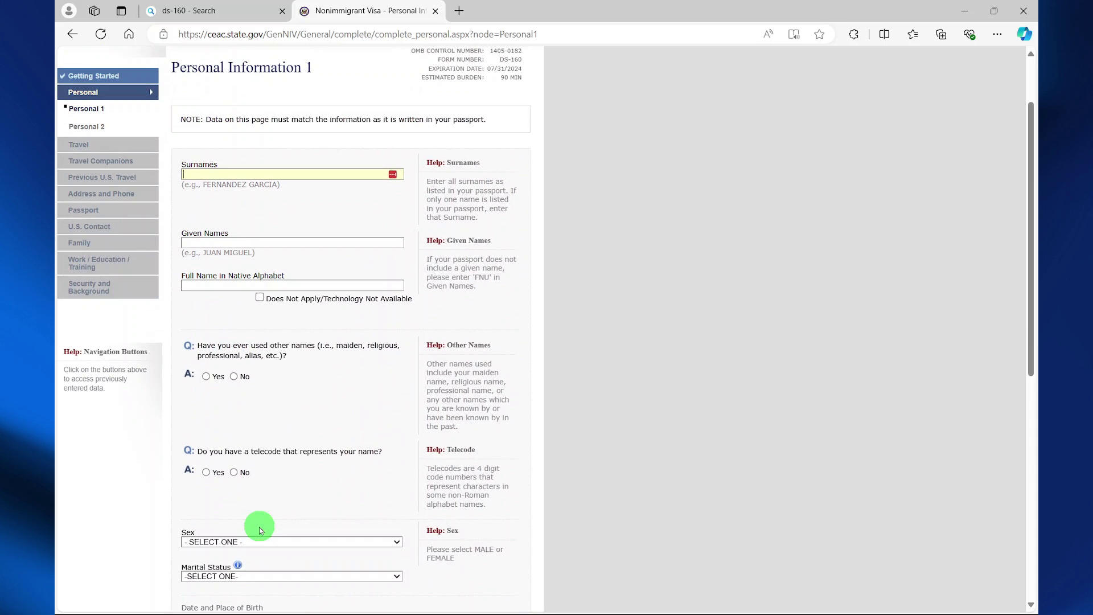
scroll(259, 531, "down", 8)
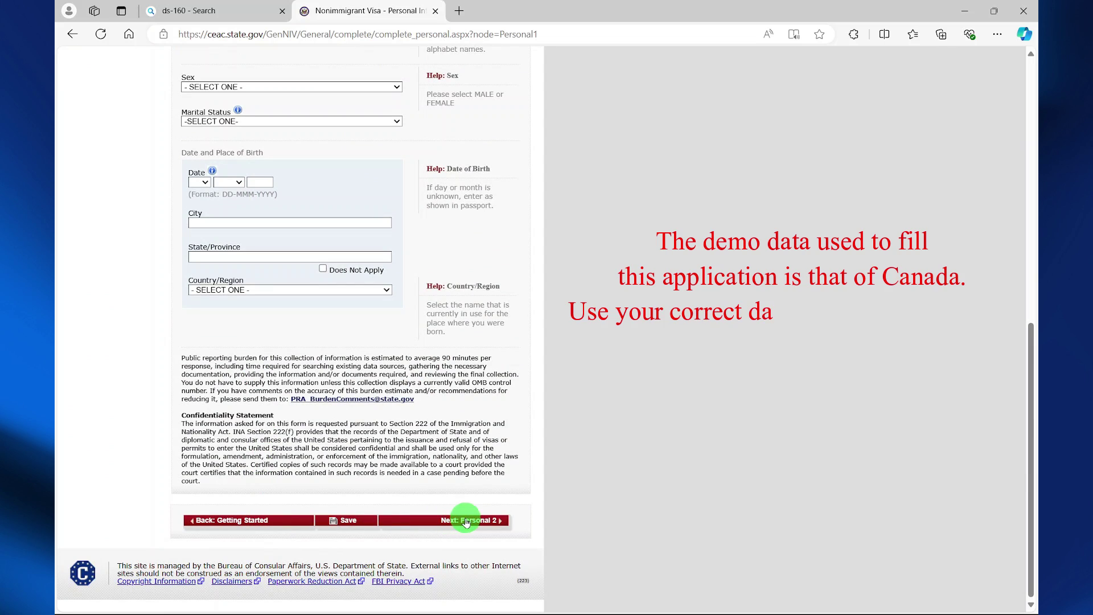
left_click(468, 521)
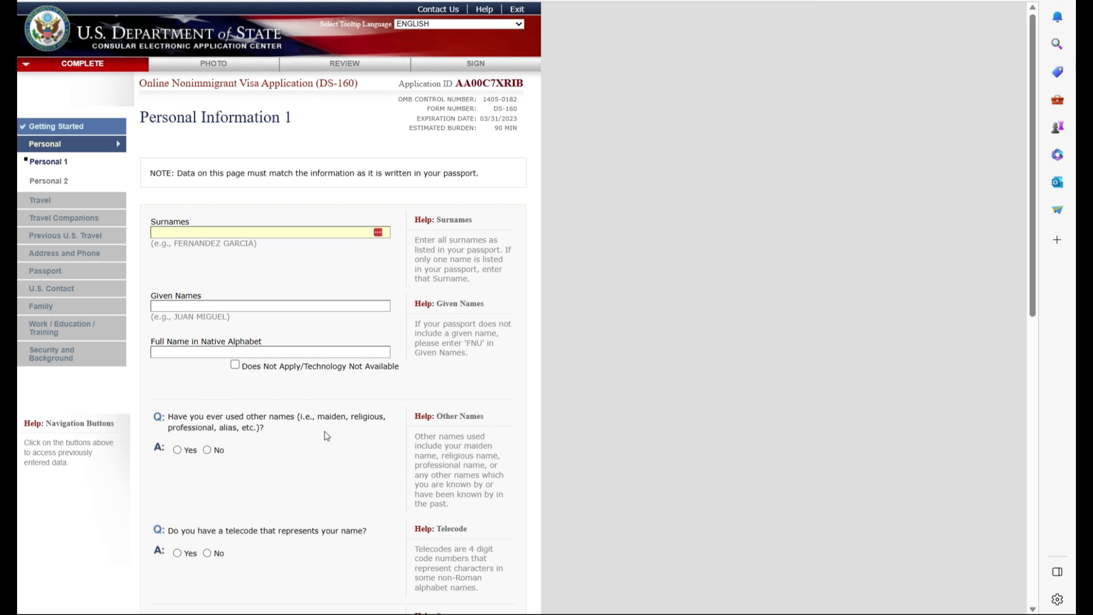
Answer No to other names and telecode, and set sex MALE and marital status SINGLE
left_click(208, 449)
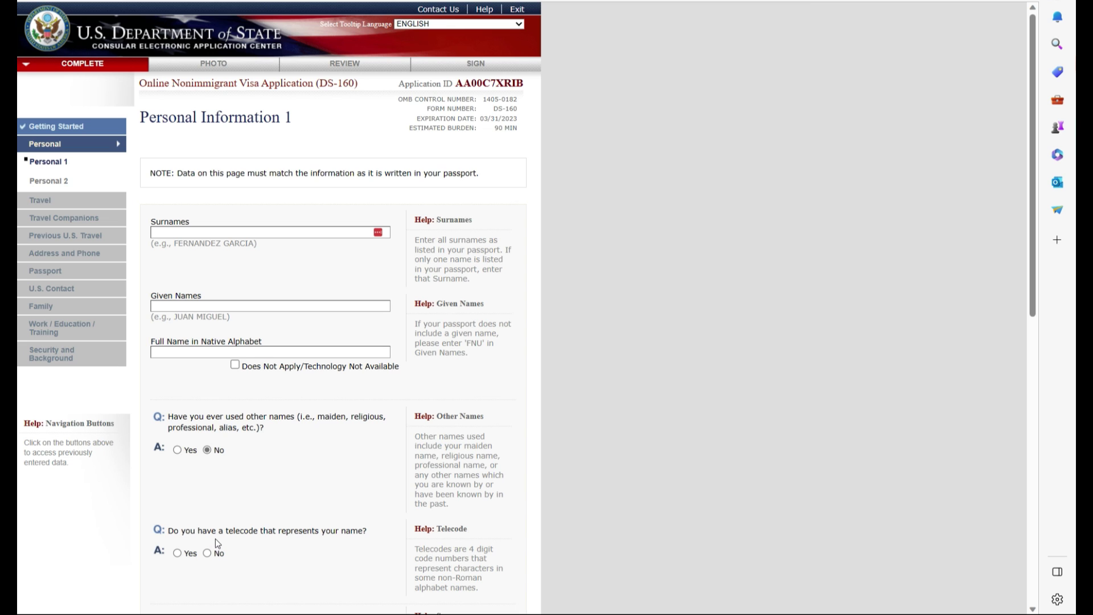
left_click(208, 553)
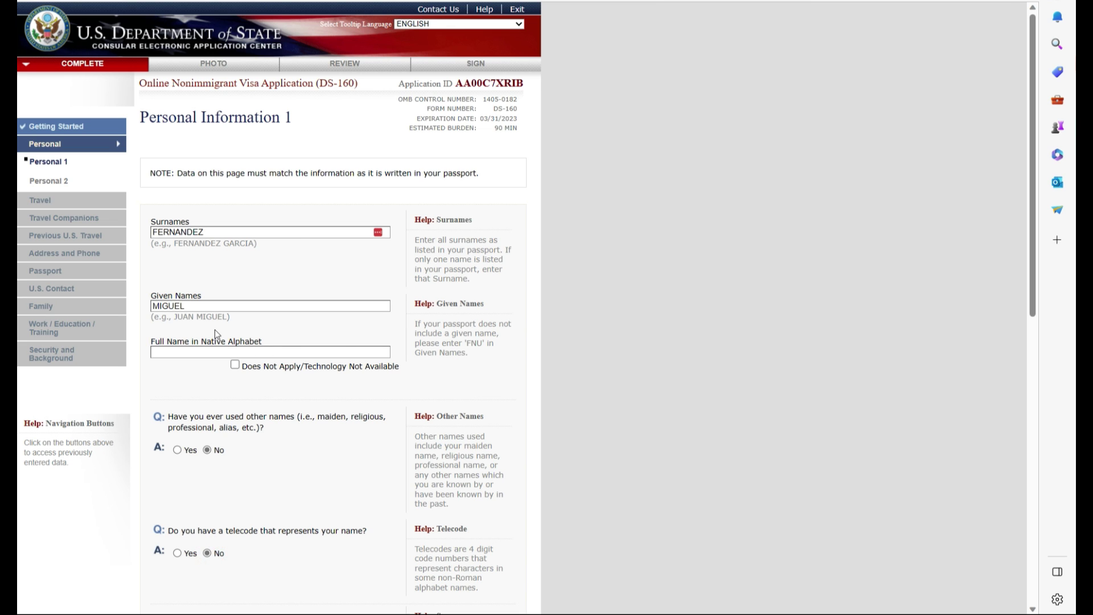
scroll(333, 454, "down", 3)
left_click(330, 444)
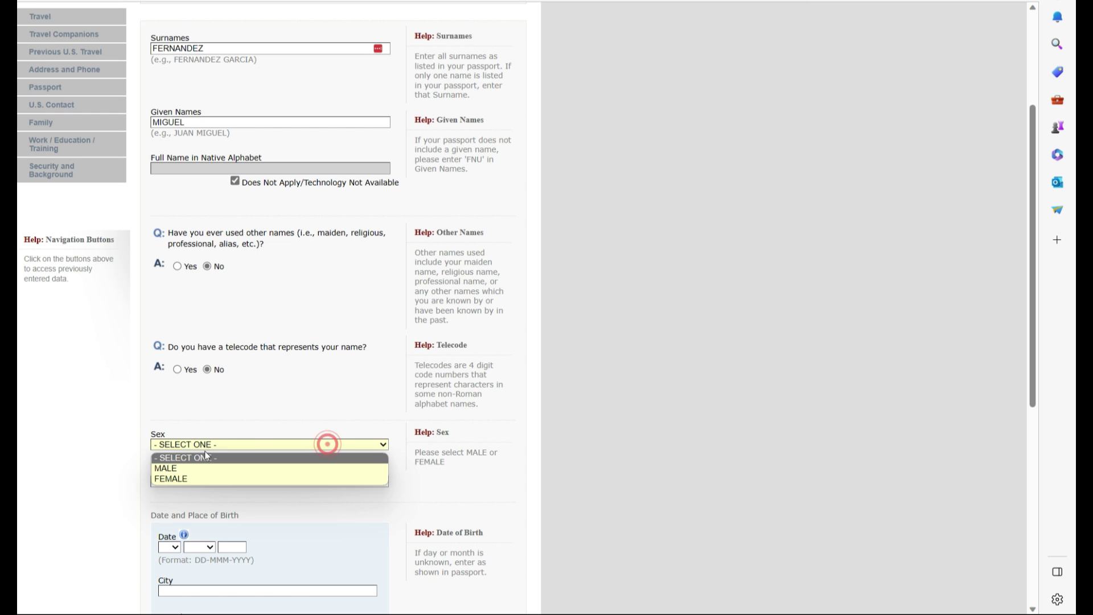
left_click(189, 468)
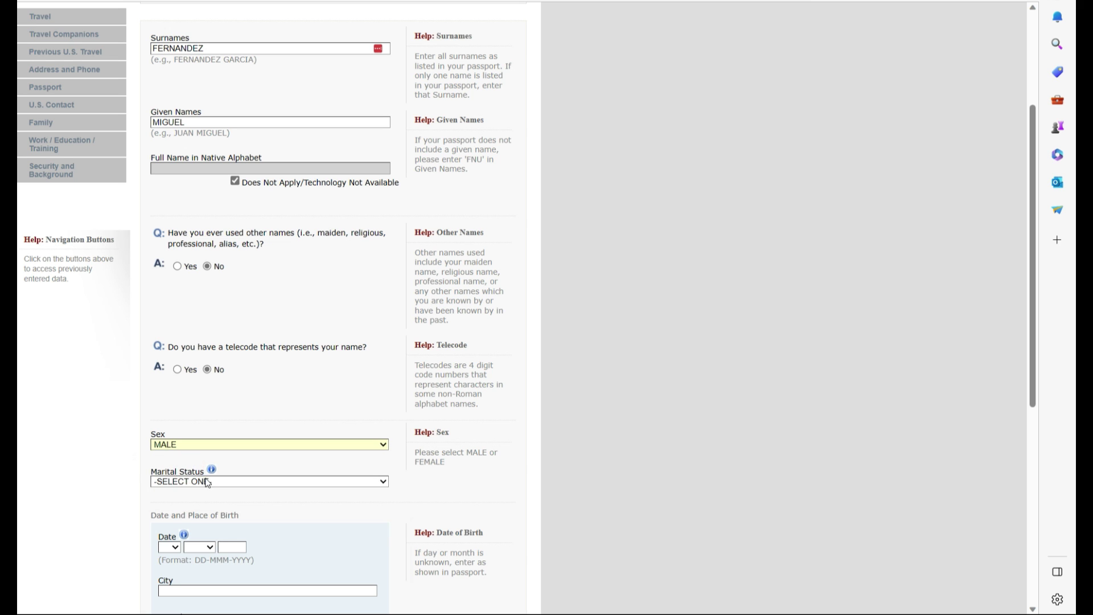
left_click(207, 482)
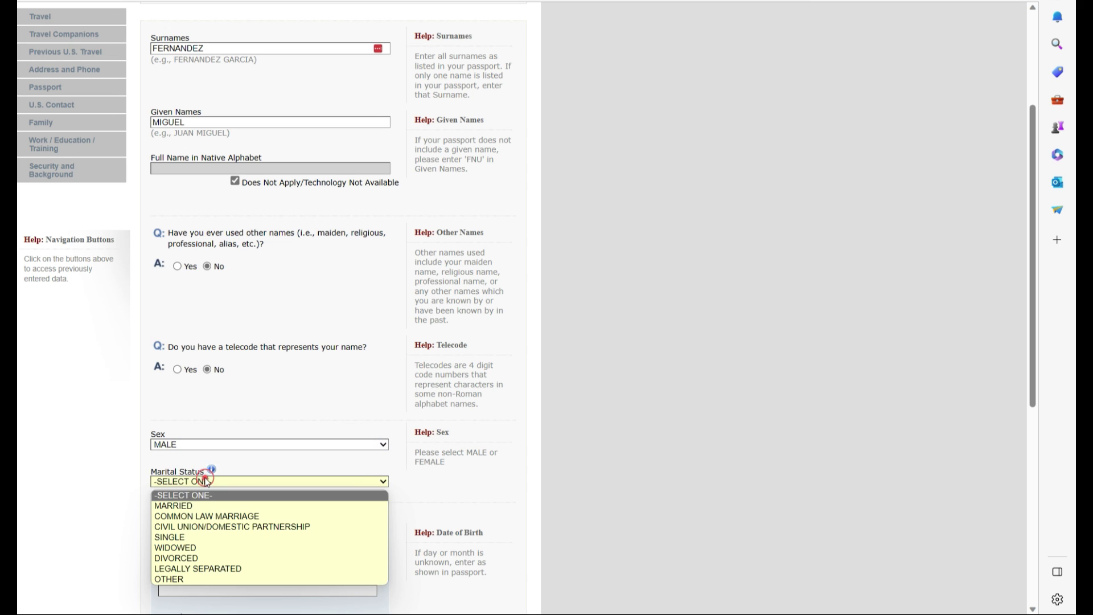
left_click(187, 538)
scroll(199, 398, "down", 5)
scroll(200, 398, "up", 5)
scroll(209, 333, "down", 3)
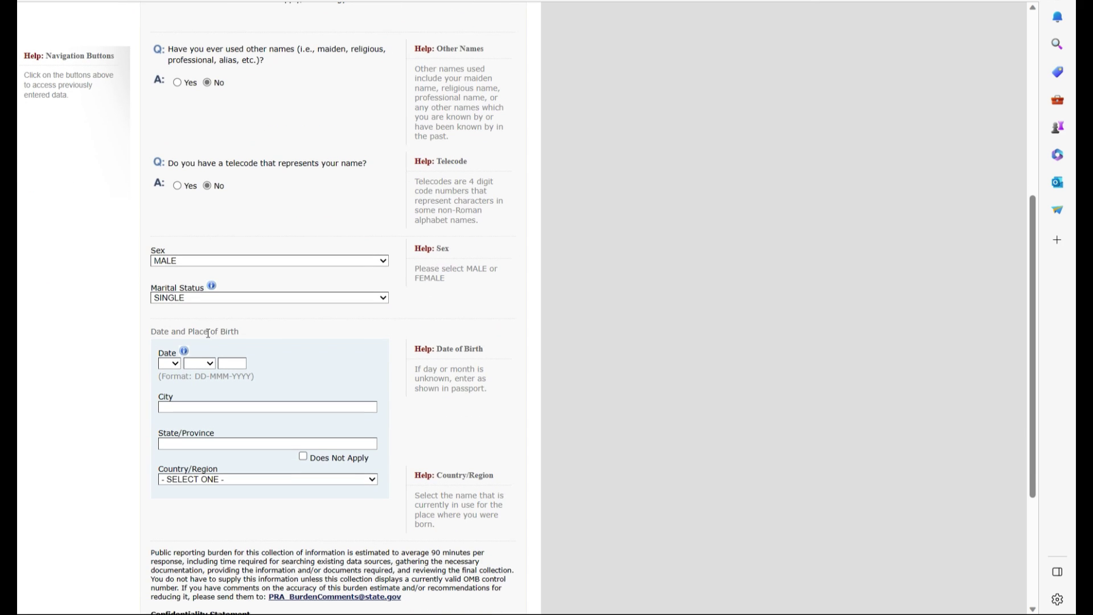
Set the date of birth to 01 JAN 1990
left_click(170, 365)
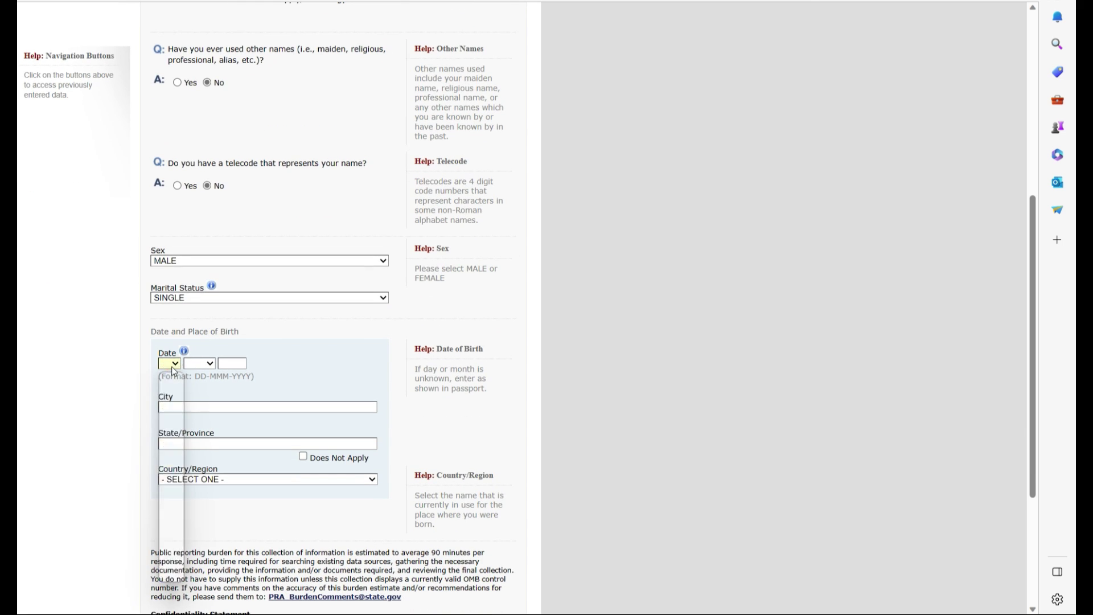
left_click(171, 378)
left_click(208, 364)
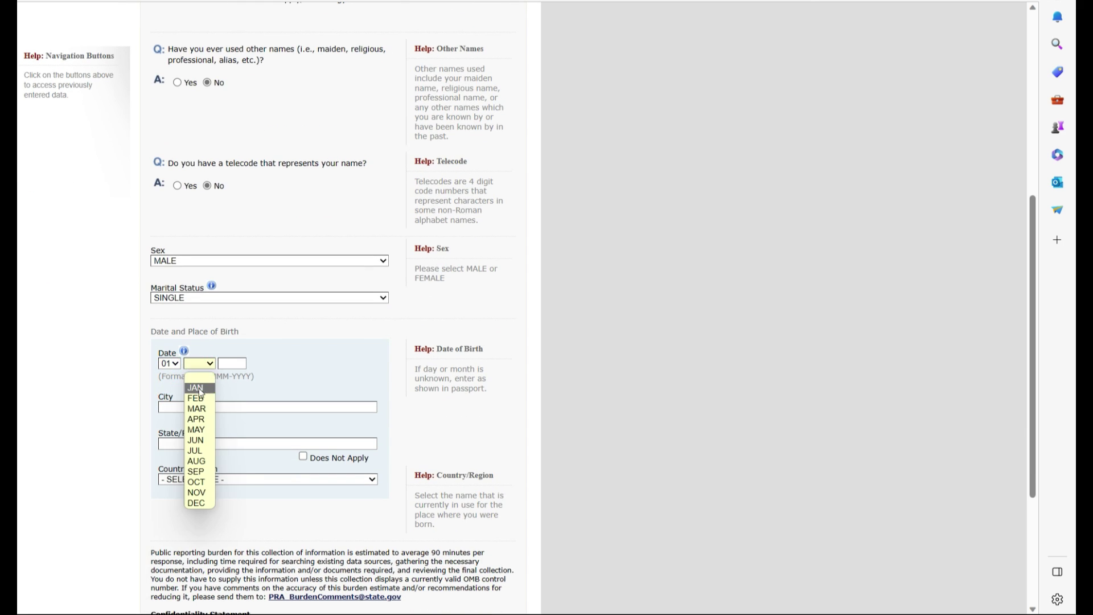
left_click(199, 389)
left_click(232, 363)
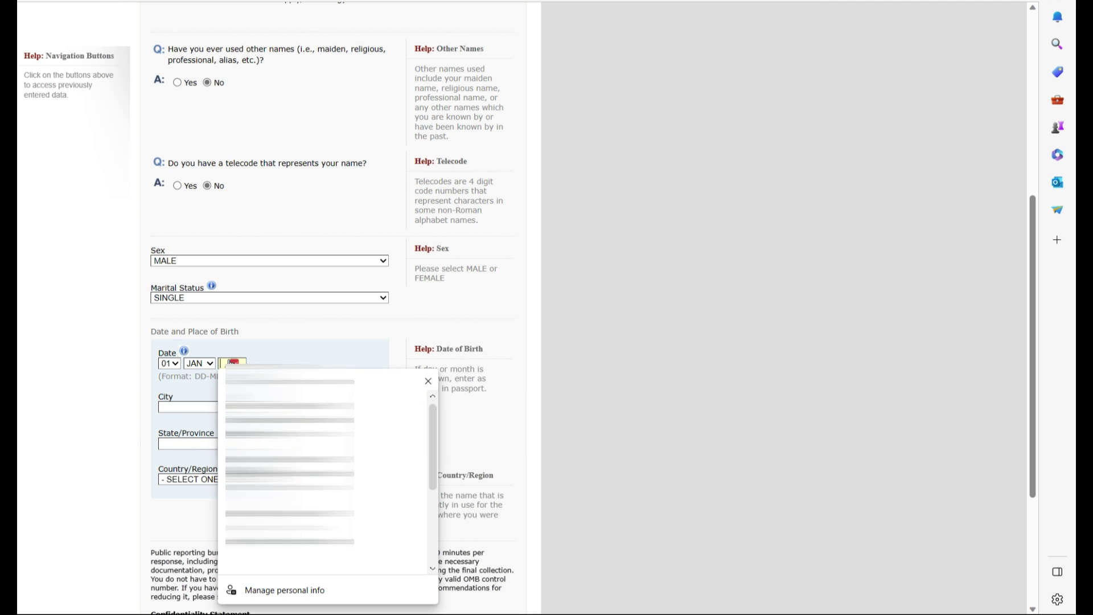
left_click(291, 344)
Enter the birthplace as TORONTO, ONTARIO, CANADA
left_click(191, 406)
left_click(178, 401)
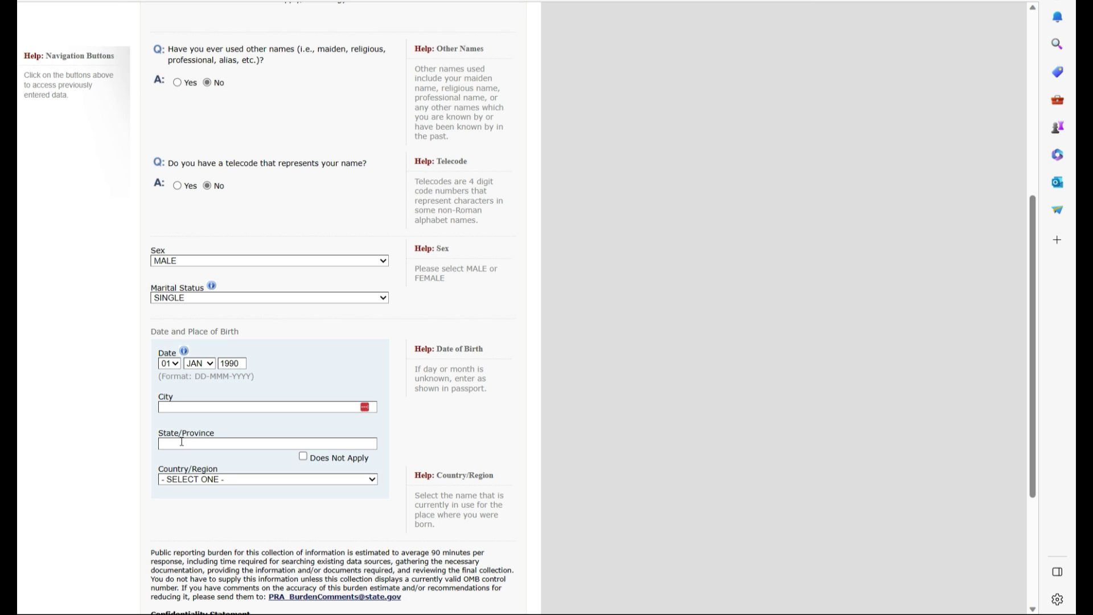
left_click(190, 410)
type("TORONTO")
left_click(192, 442)
type("ONTARIO")
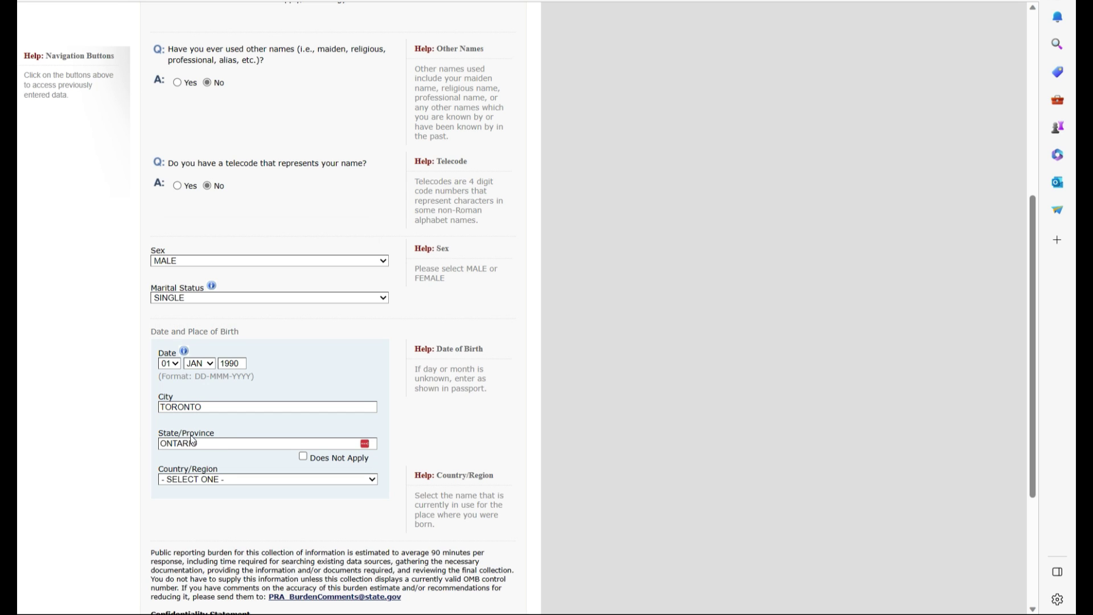
left_click(302, 477)
scroll(302, 473, "down", 5)
left_click(301, 473)
scroll(291, 495, "down", 3)
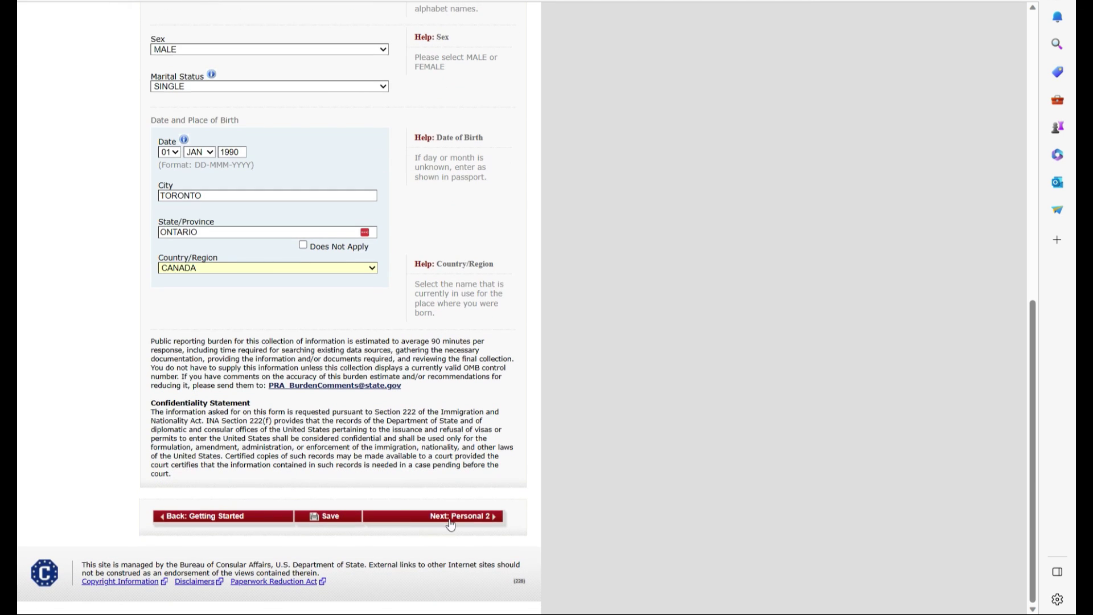
On Personal Information 2, set nationality to CANADA
left_click(455, 516)
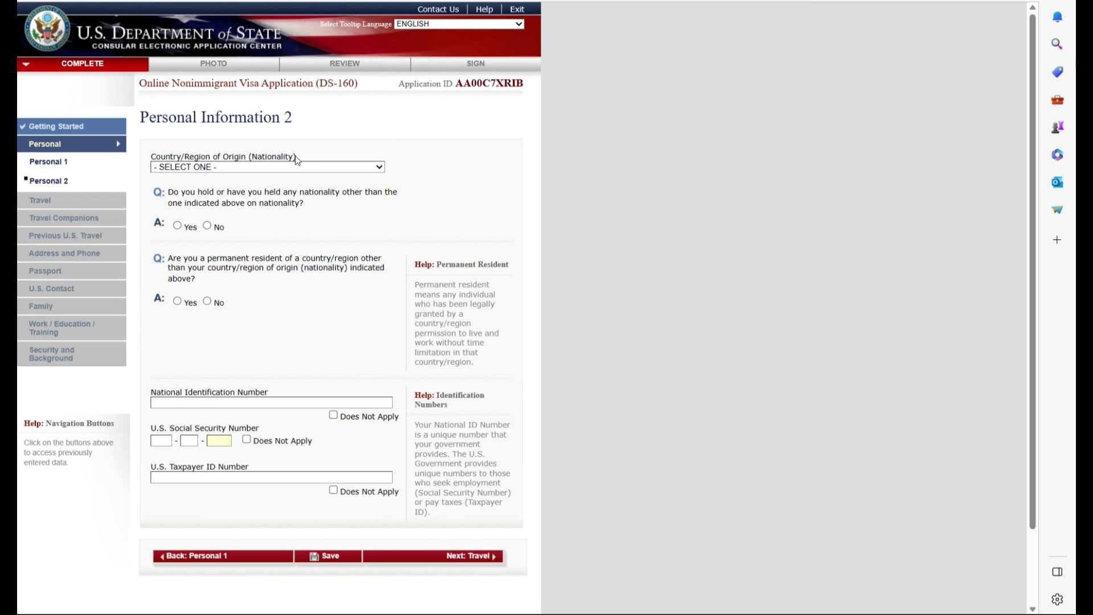
left_click(313, 166)
scroll(193, 322, "down", 3)
left_click(192, 321)
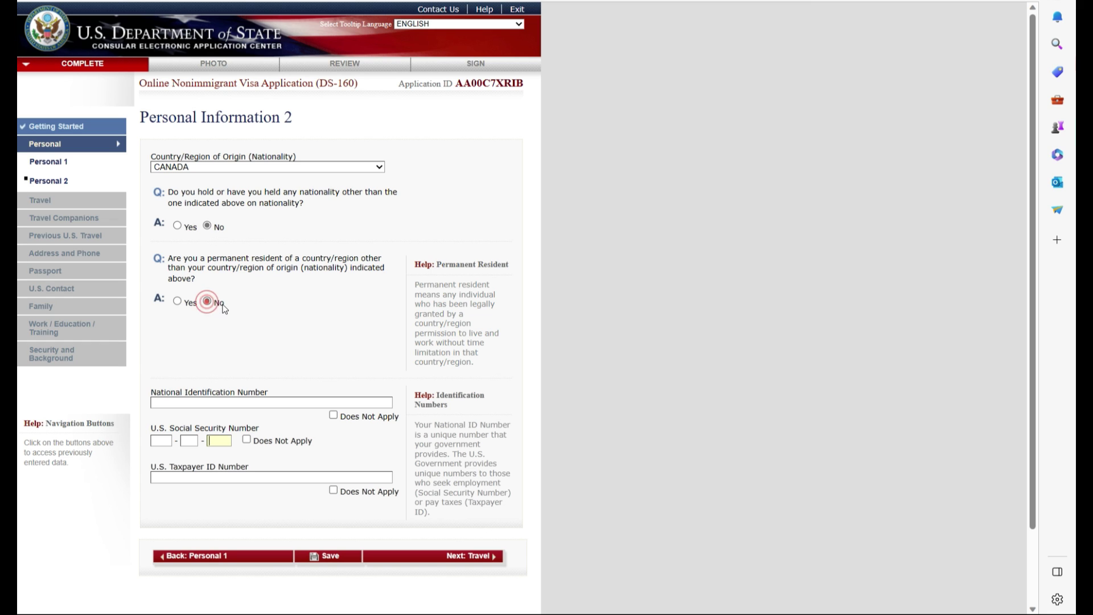
Enter the national ID number and mark SSN and taxpayer ID as not applicable
left_click(157, 403)
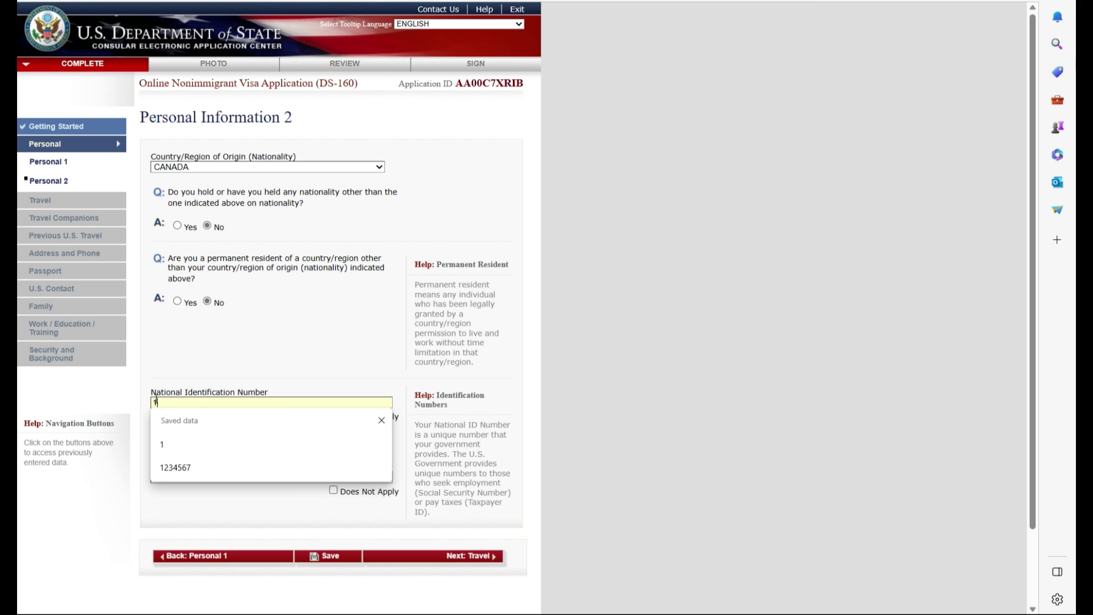
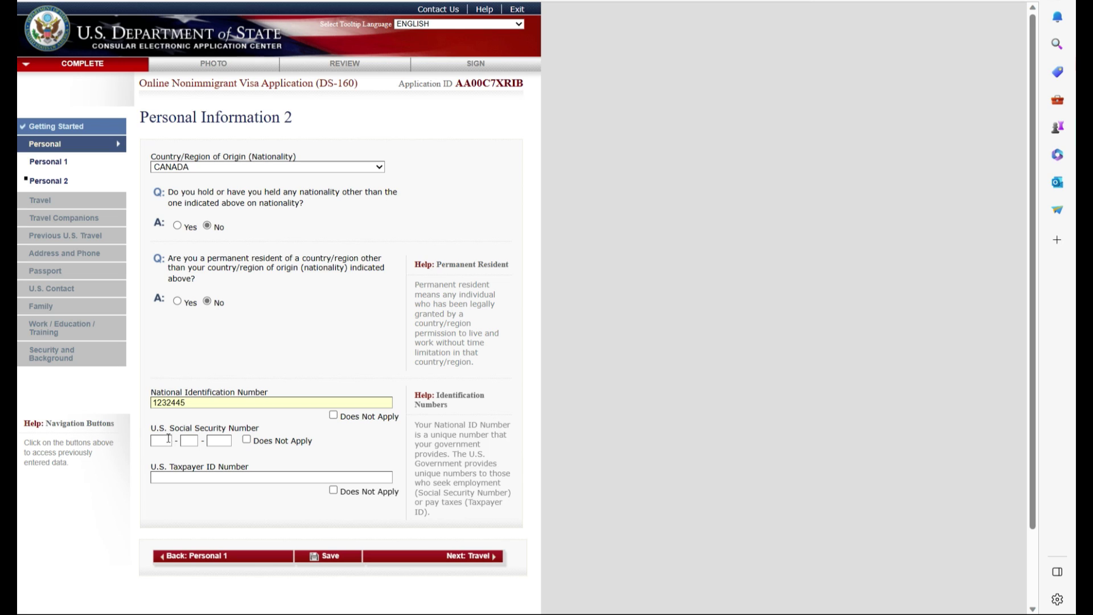
left_click(247, 439)
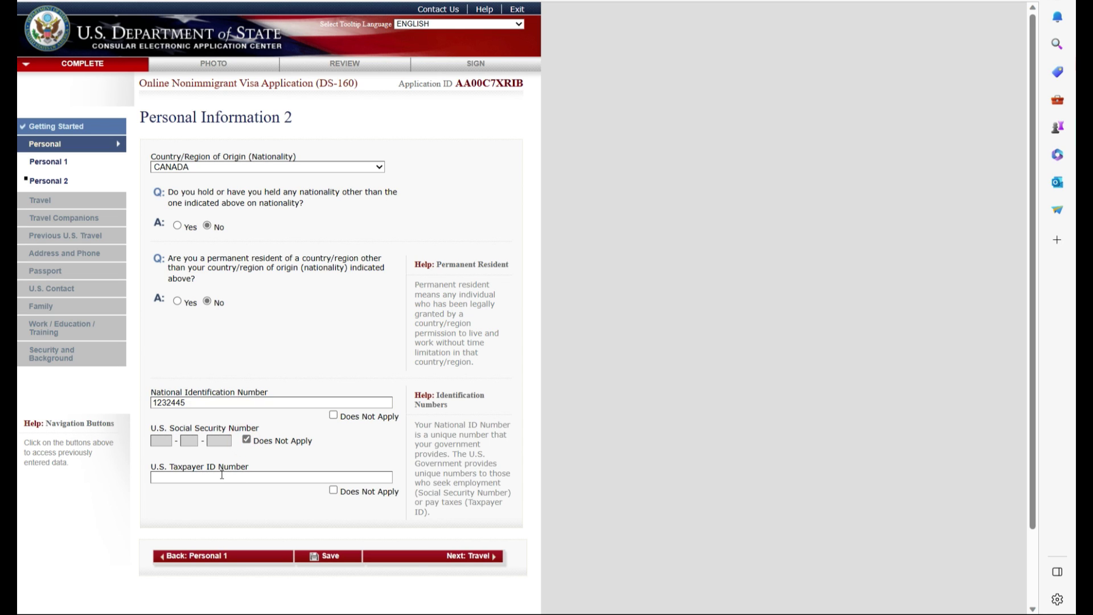
left_click(333, 490)
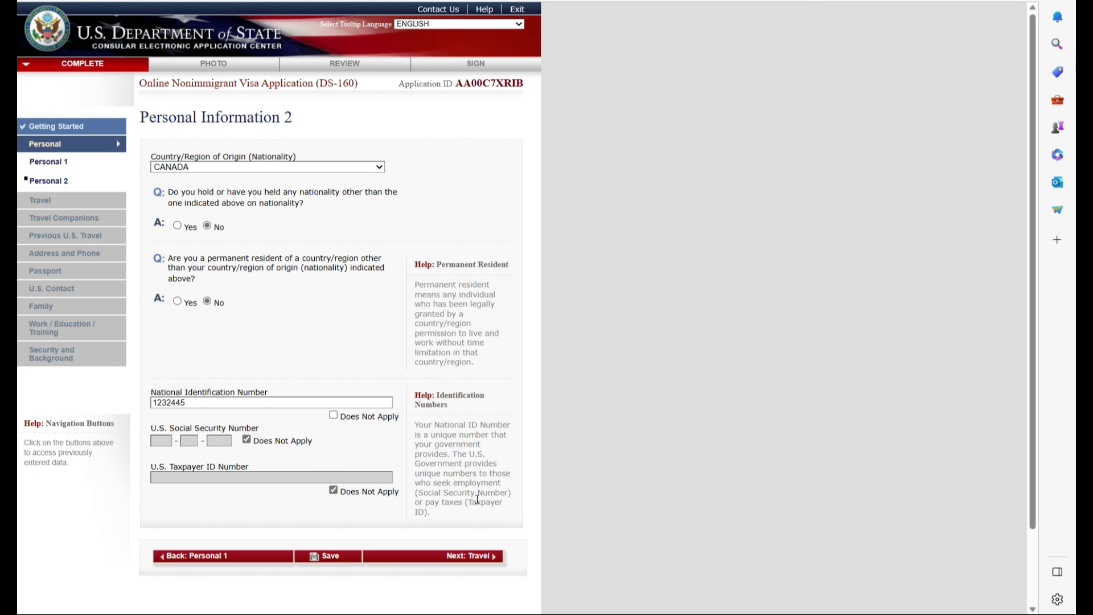
left_click(478, 557)
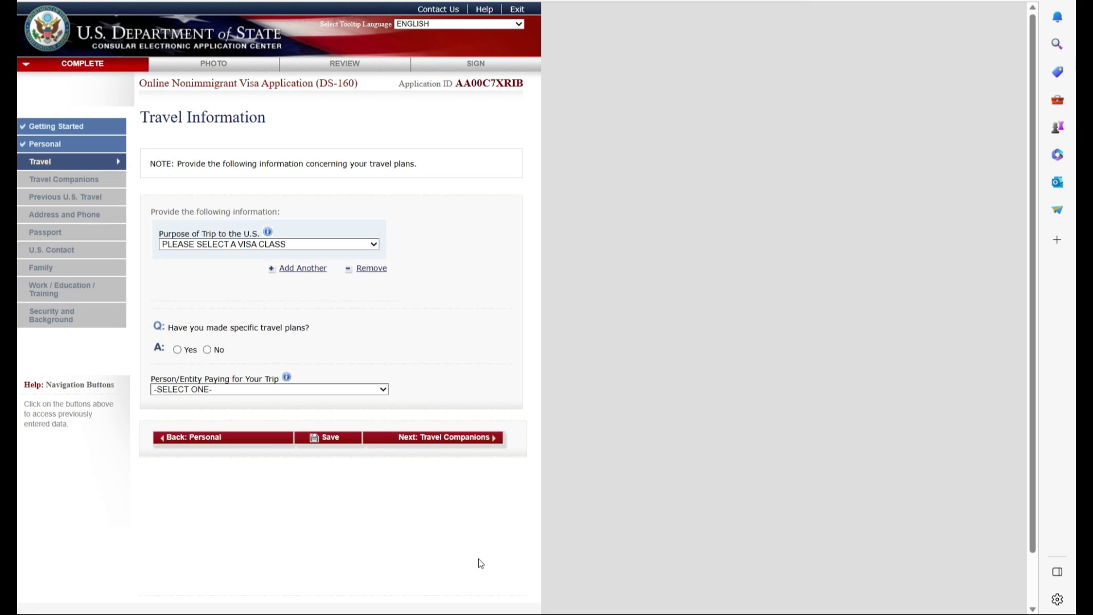
Set the trip purpose to Business & Tourism (B1/B2) with no specific travel plans
left_click(374, 243)
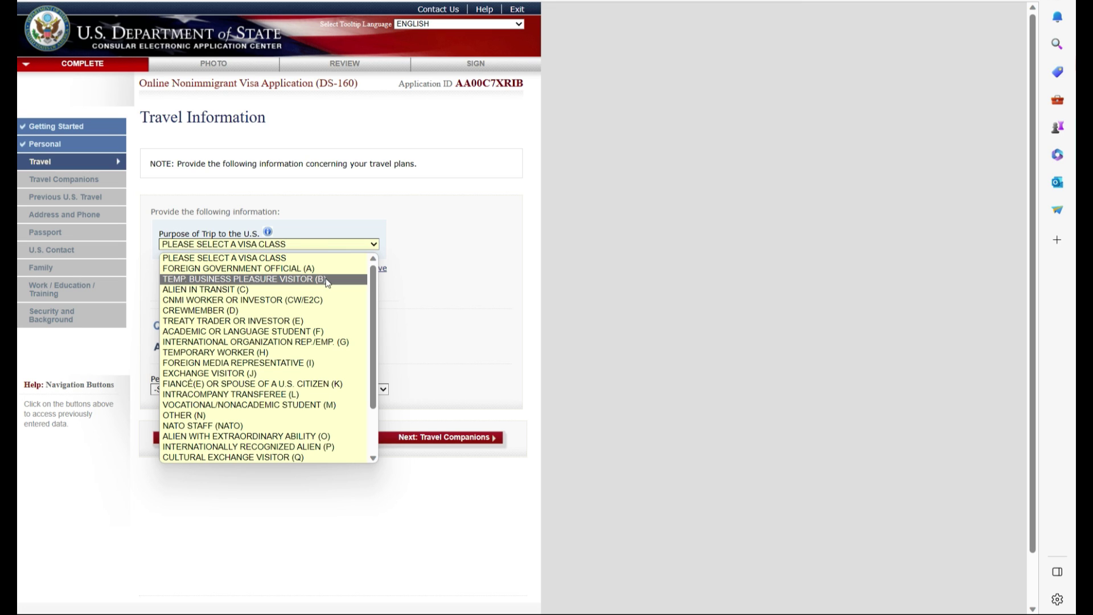
left_click(329, 280)
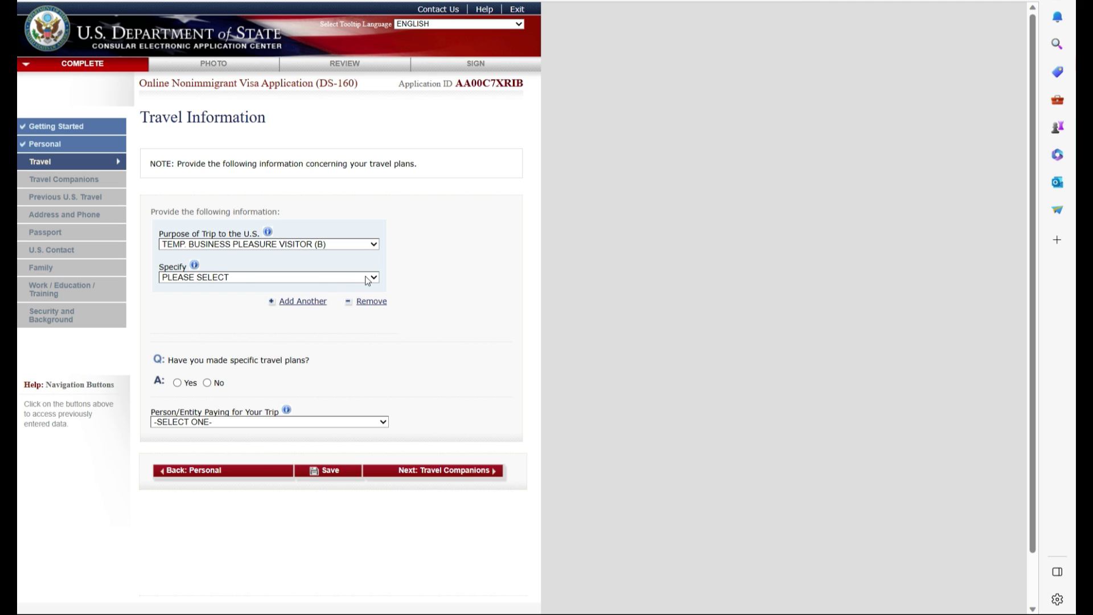
left_click(367, 279)
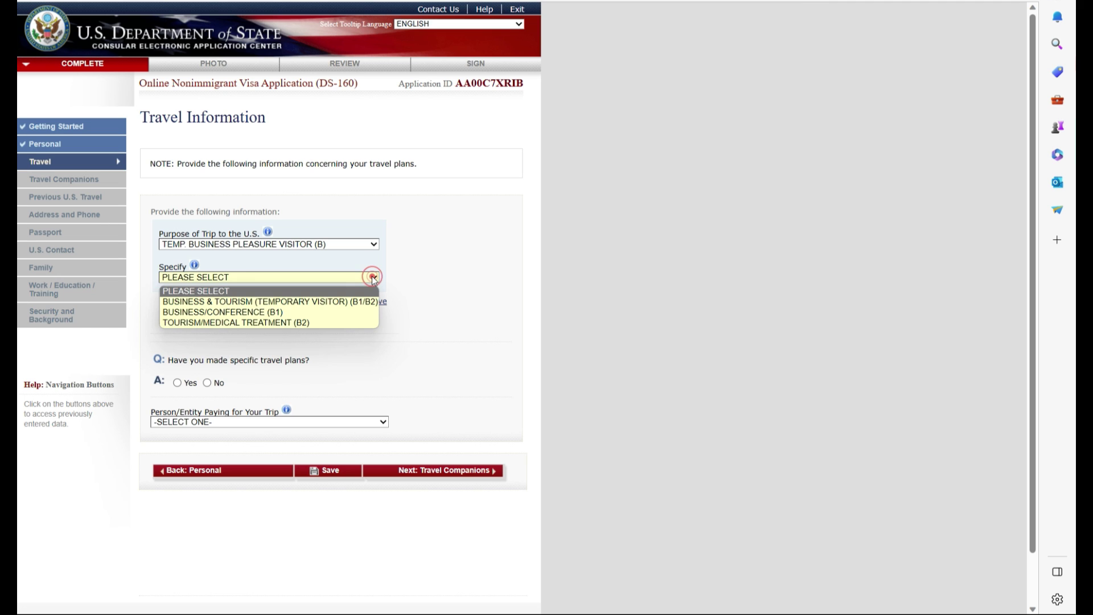
left_click(281, 302)
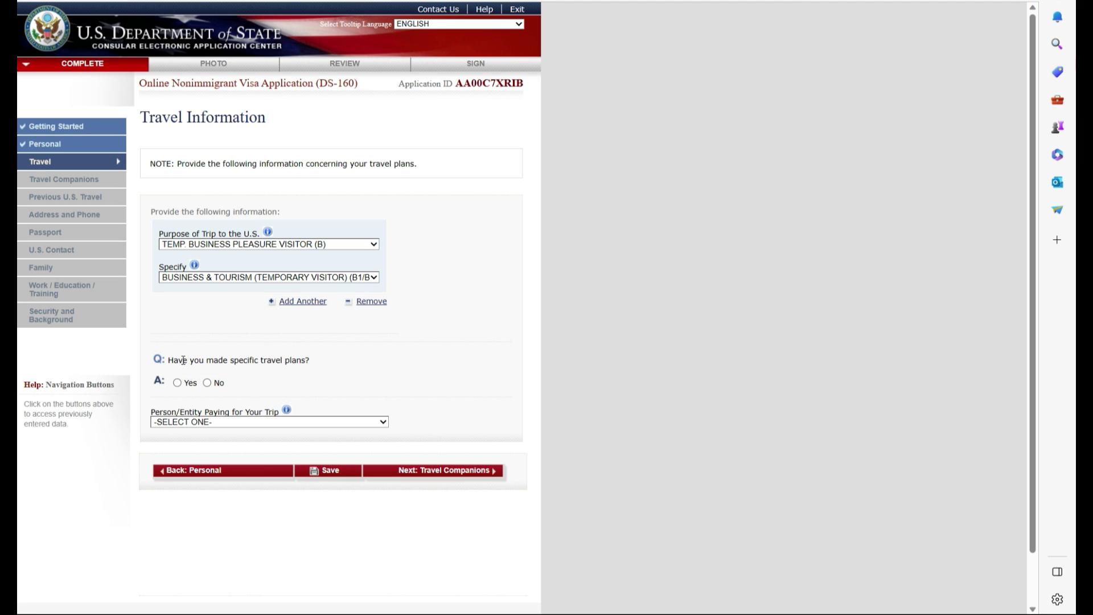
left_click(207, 382)
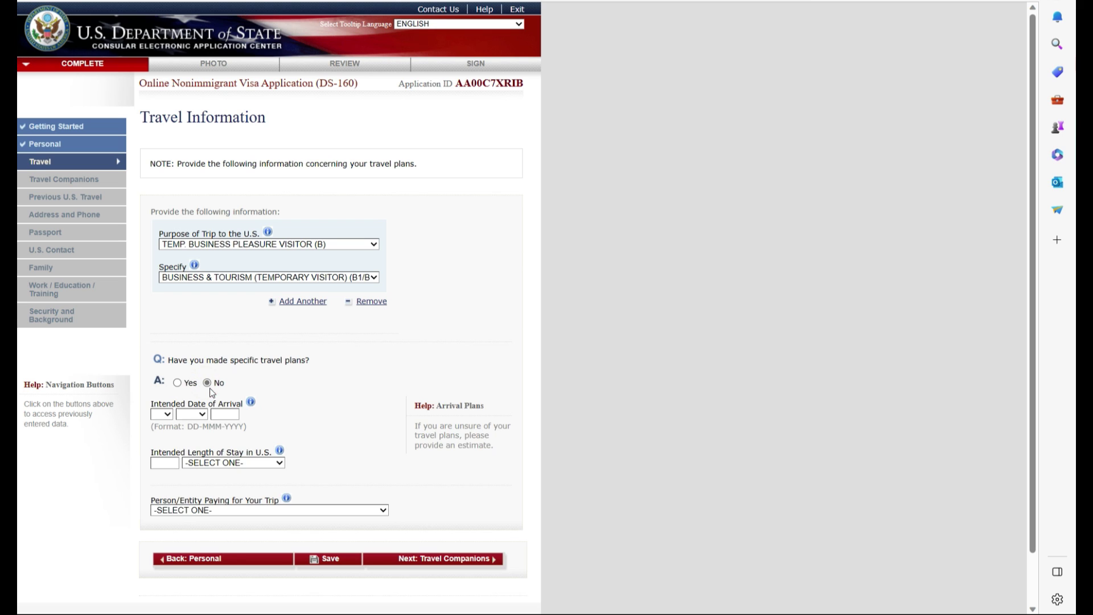
Set the intended arrival date to 01 JAN 2024
left_click(169, 415)
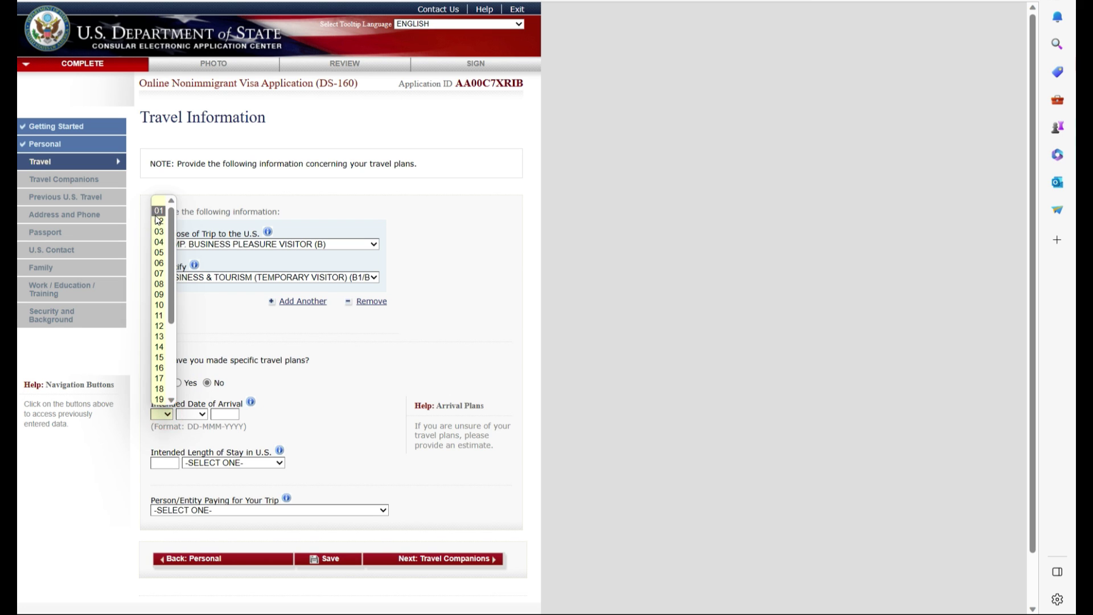
left_click(154, 213)
left_click(203, 415)
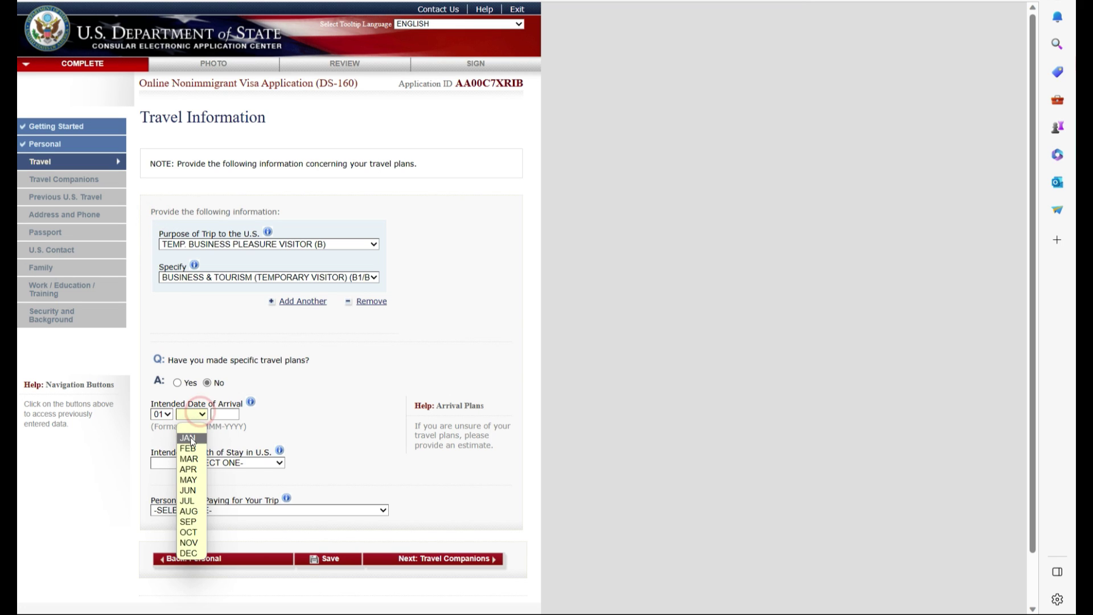
left_click(190, 438)
left_click(227, 410)
left_click(225, 454)
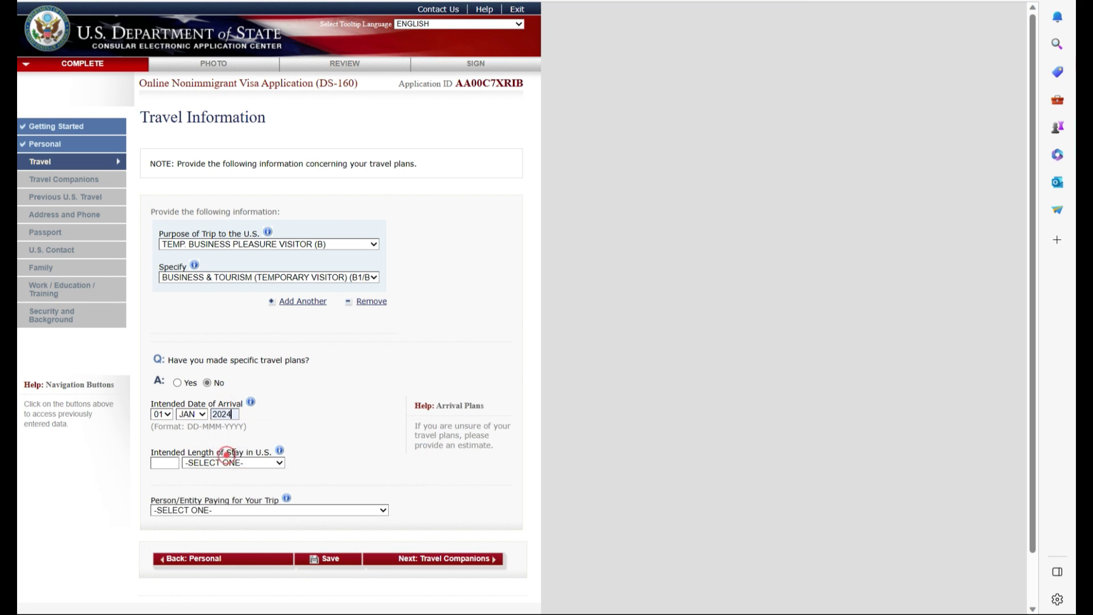
left_click(170, 463)
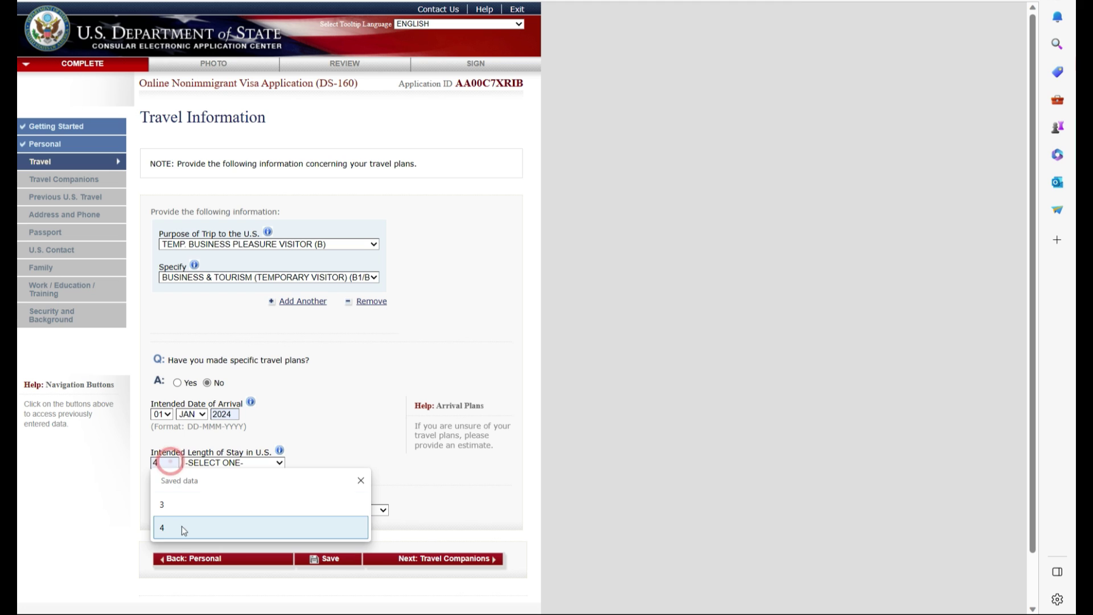
Set the length of stay to 1 MONTH(S)
type("1")
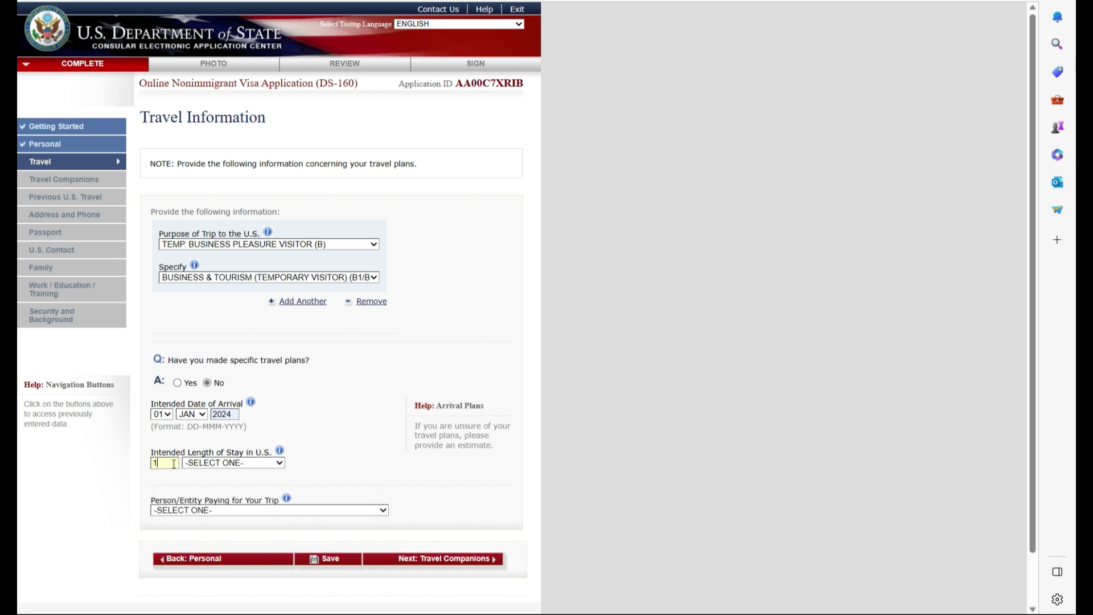
left_click(271, 465)
left_click(196, 493)
Autofill the Miami Beach, Florida stay address and choose SELF as the trip payer
scroll(221, 350, "down", 3)
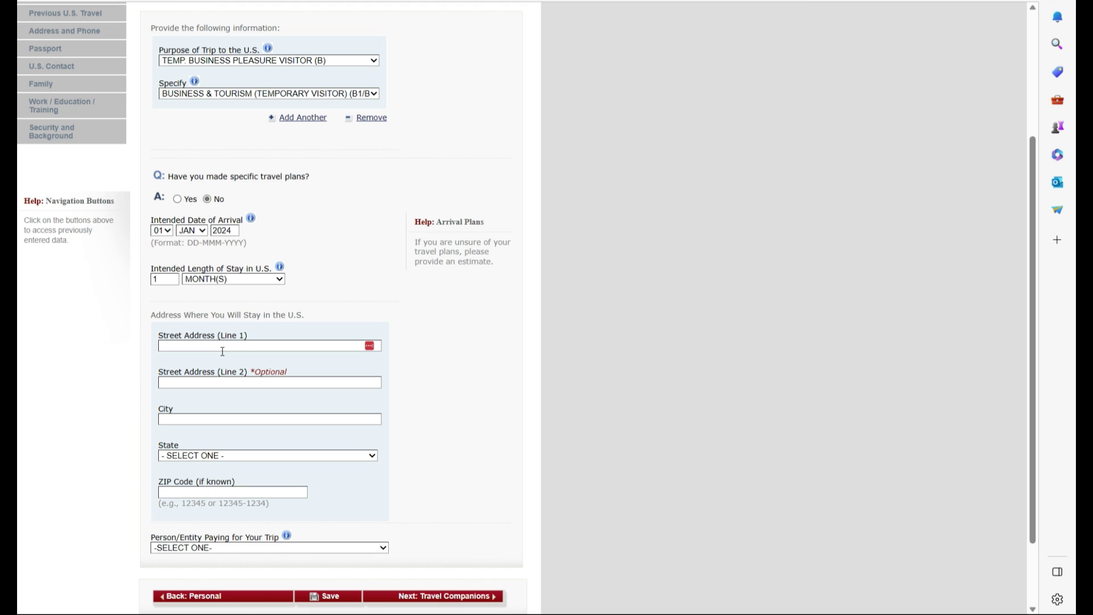
left_click(251, 552)
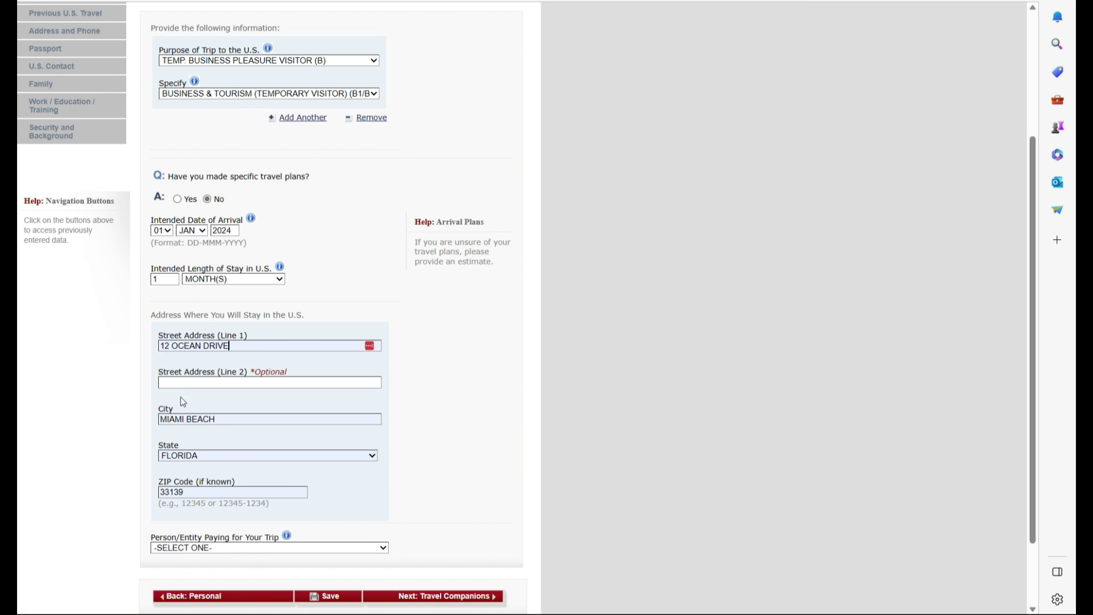
scroll(194, 462, "down", 2)
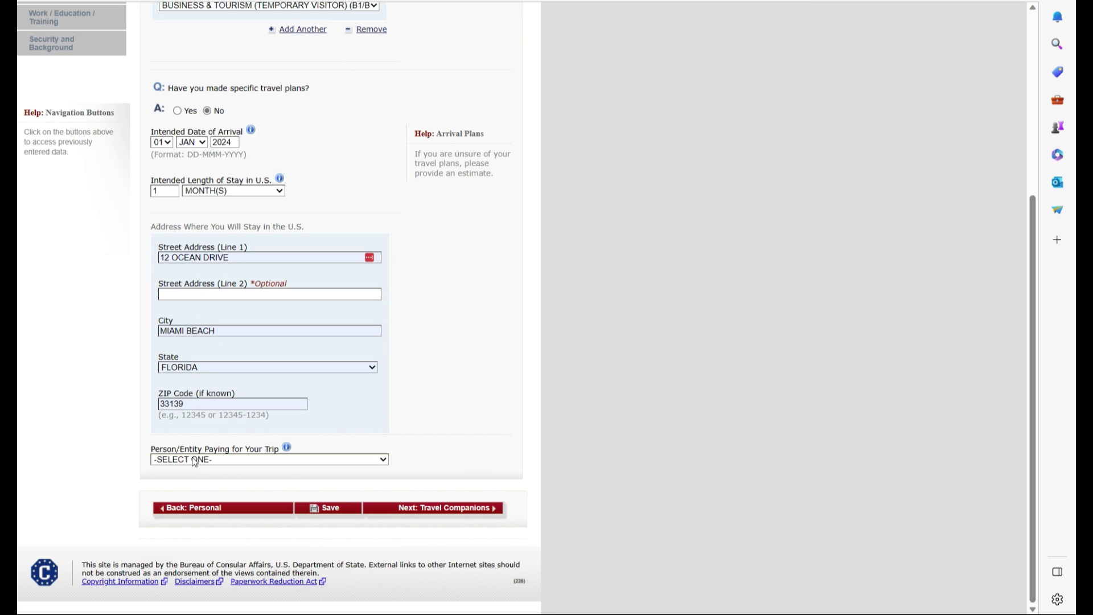
left_click(194, 460)
left_click(191, 480)
Answer No to travel companions and to all four previous U.S. travel questions
left_click(484, 511)
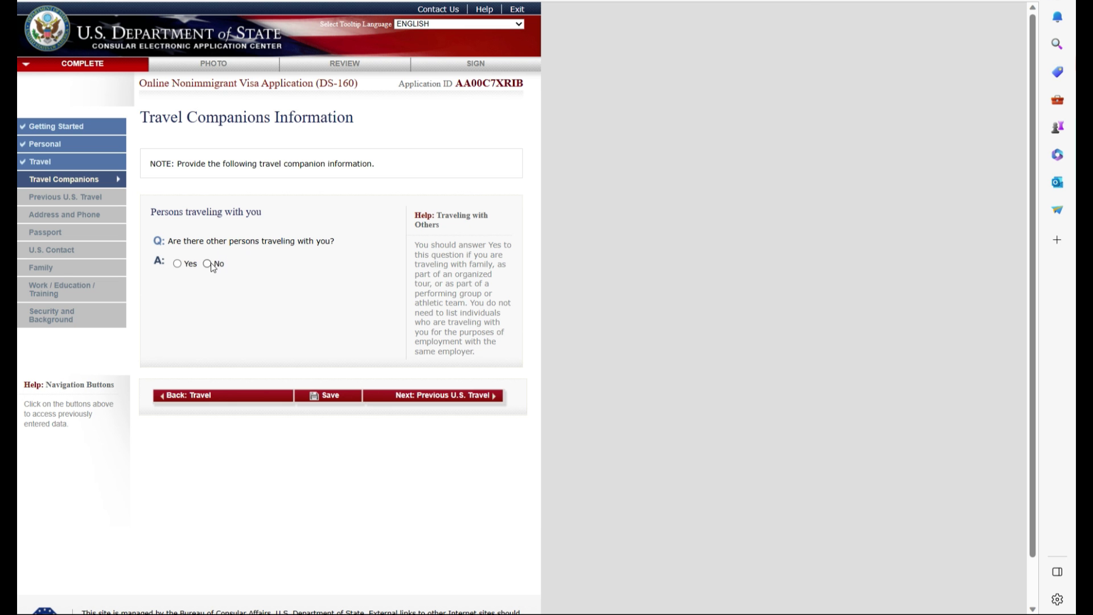
left_click(208, 263)
left_click(486, 397)
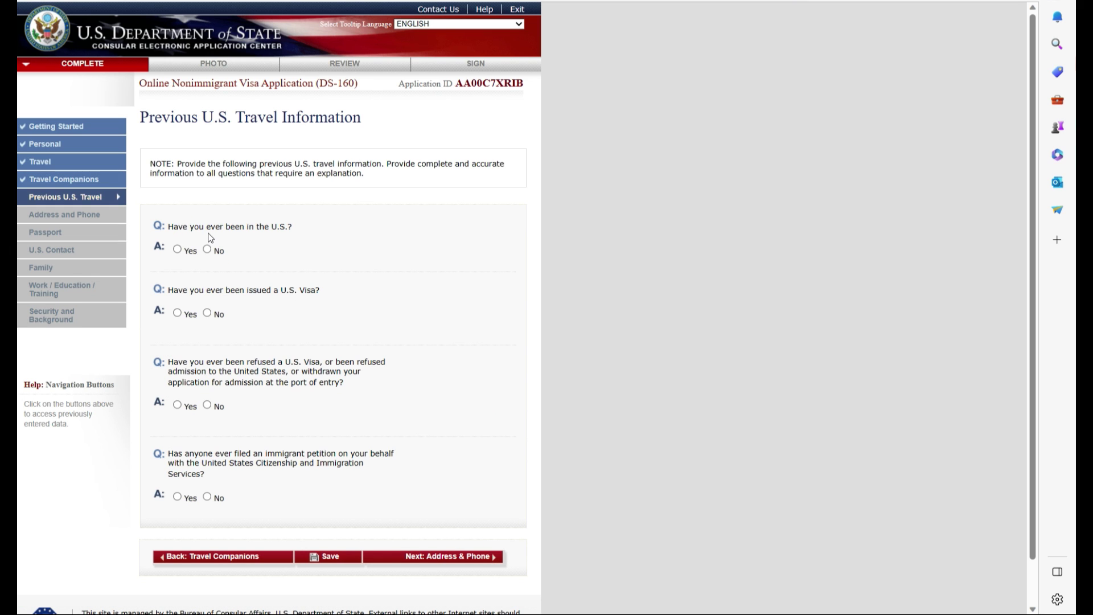
left_click(207, 250)
left_click(207, 313)
left_click(207, 405)
left_click(208, 496)
Mark the mailing address as the same as home and replace the e-mail address
left_click(426, 556)
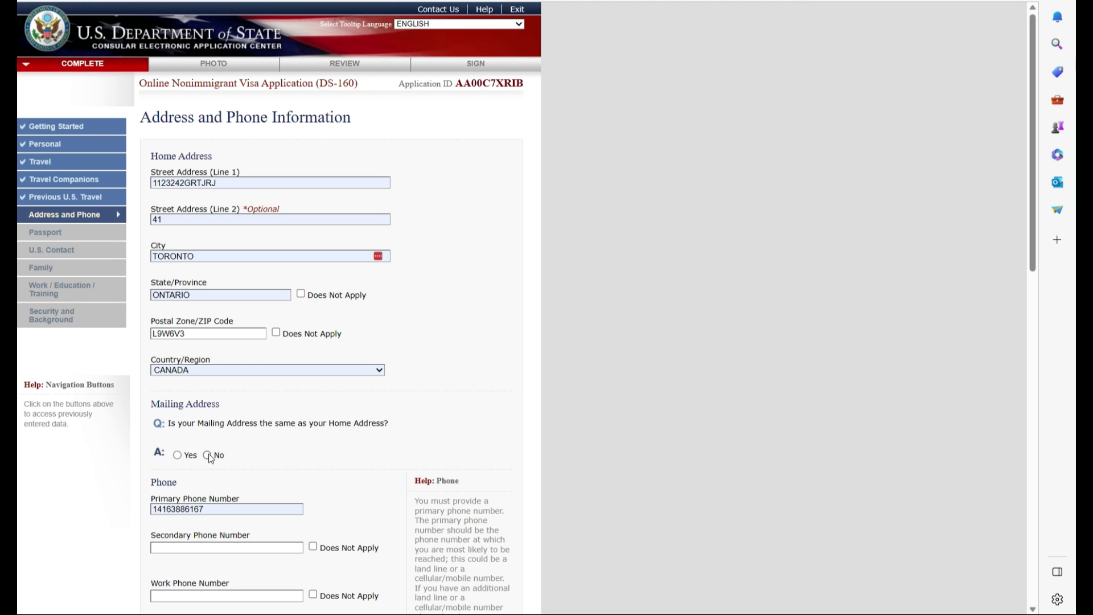
left_click(178, 454)
scroll(305, 395, "down", 3)
scroll(306, 393, "down", 3)
triple_click(305, 399)
type("test@gmail.com")
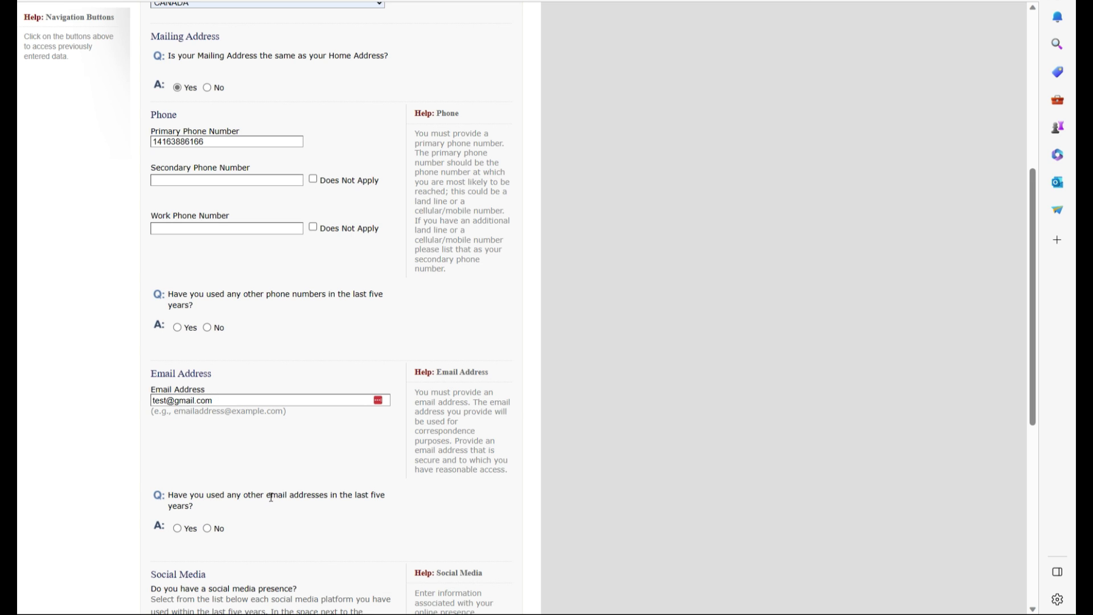
Answer No to other emails and other websites, and list FACEBOOK with an autofilled identifier
scroll(271, 497, "down", 2)
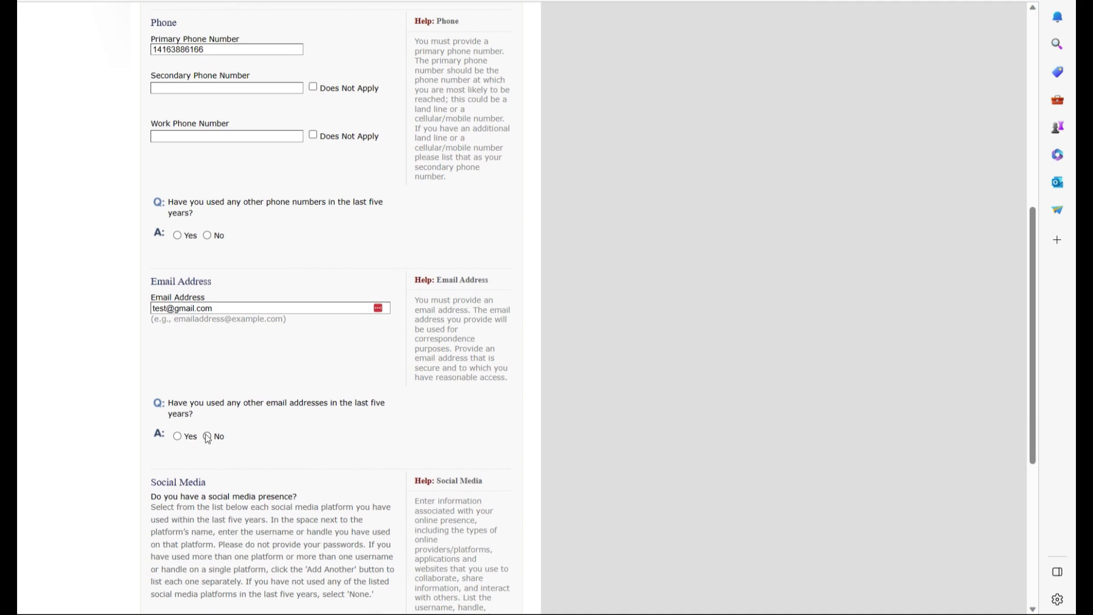
left_click(208, 437)
scroll(200, 429, "down", 6)
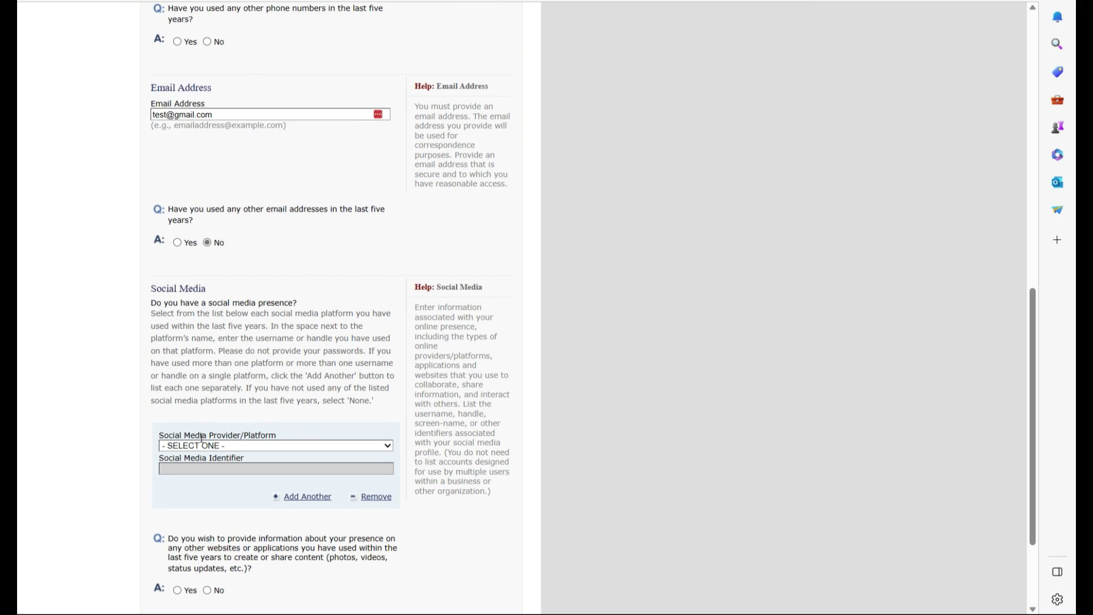
left_click(388, 446)
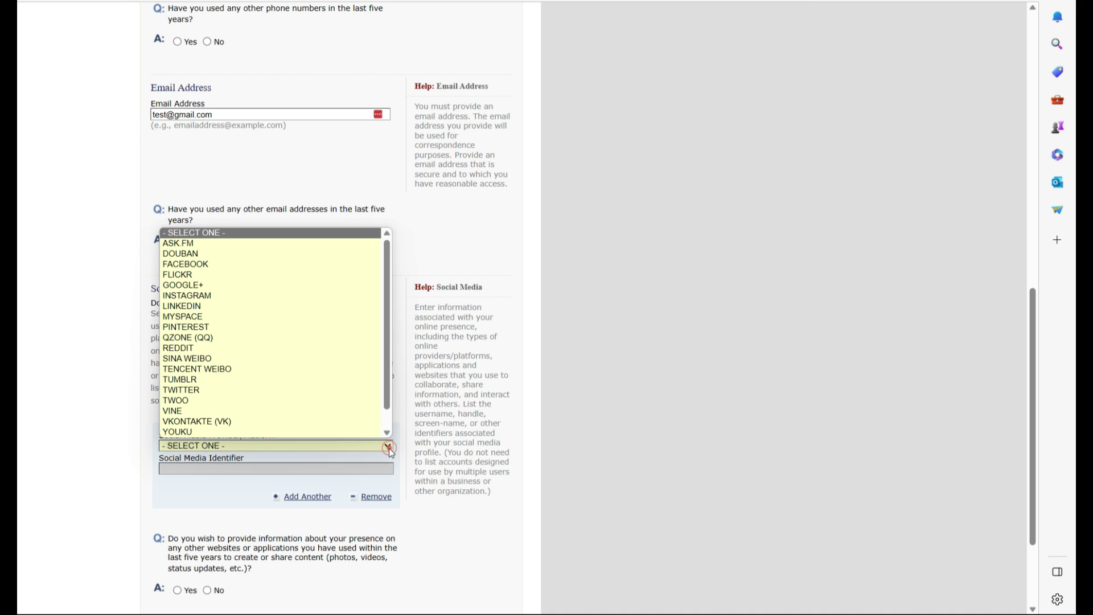
left_click(237, 242)
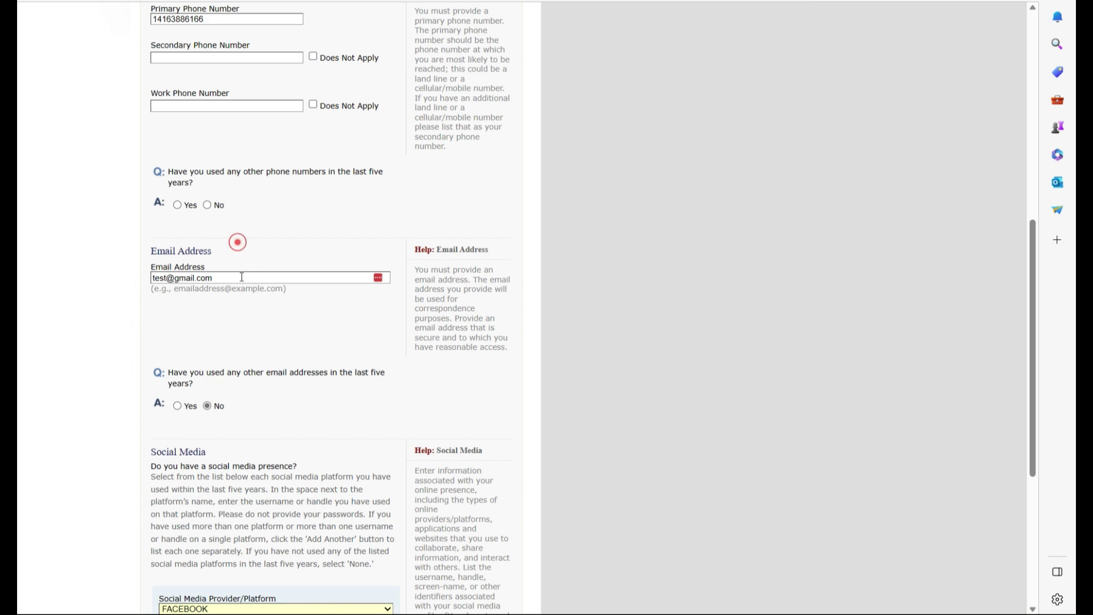
scroll(257, 435, "down", 5)
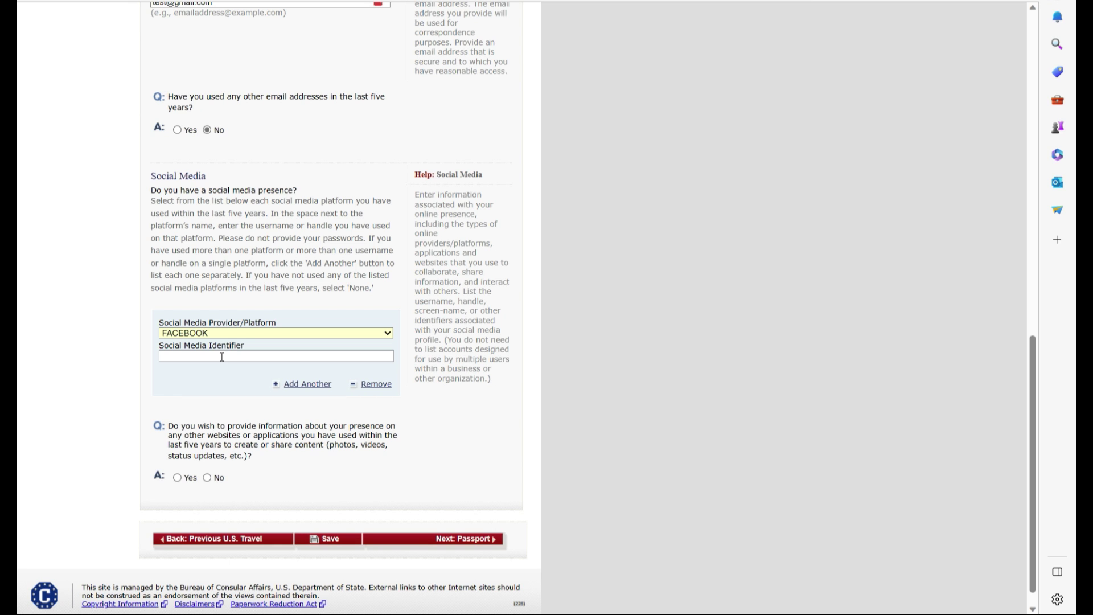
left_click(222, 357)
left_click(214, 393)
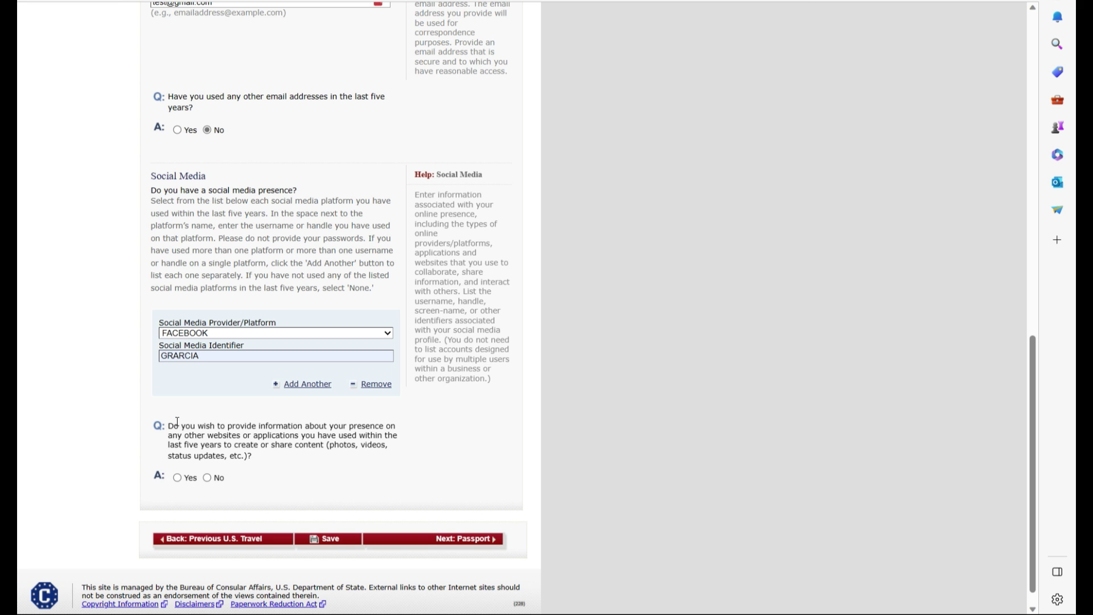
left_click(206, 477)
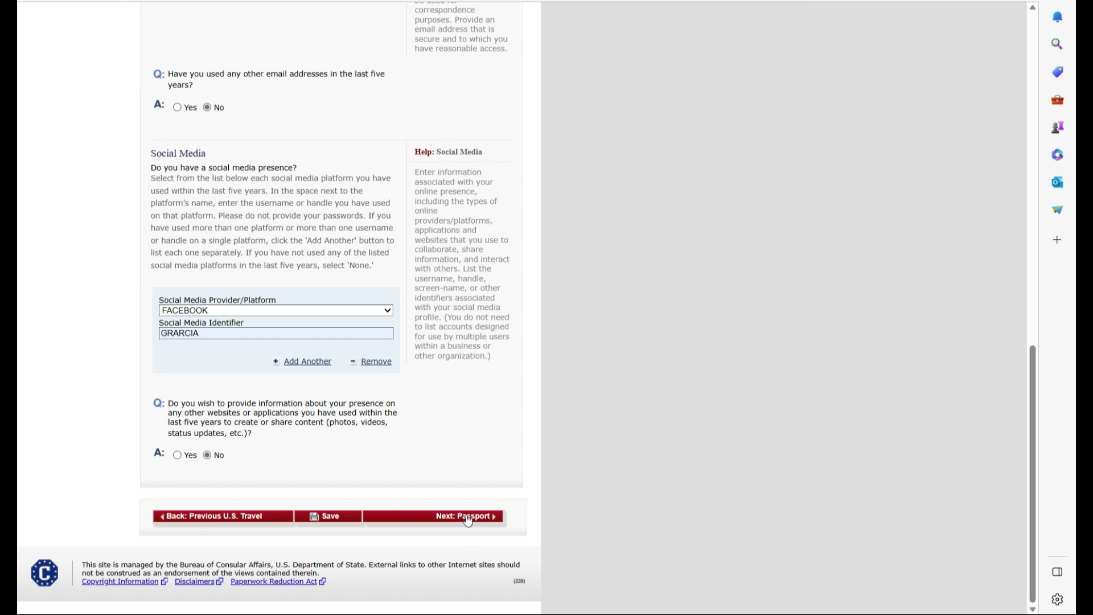
On the Passport page, choose a REGULAR document, autofill the passport number, and mark book number not applicable
left_click(469, 514)
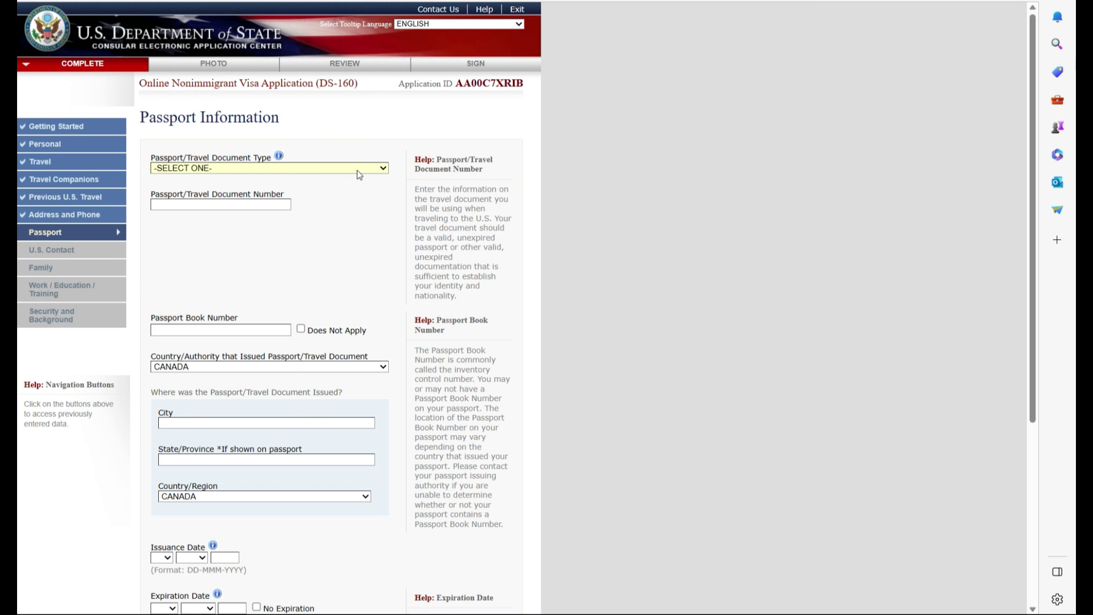
left_click(357, 170)
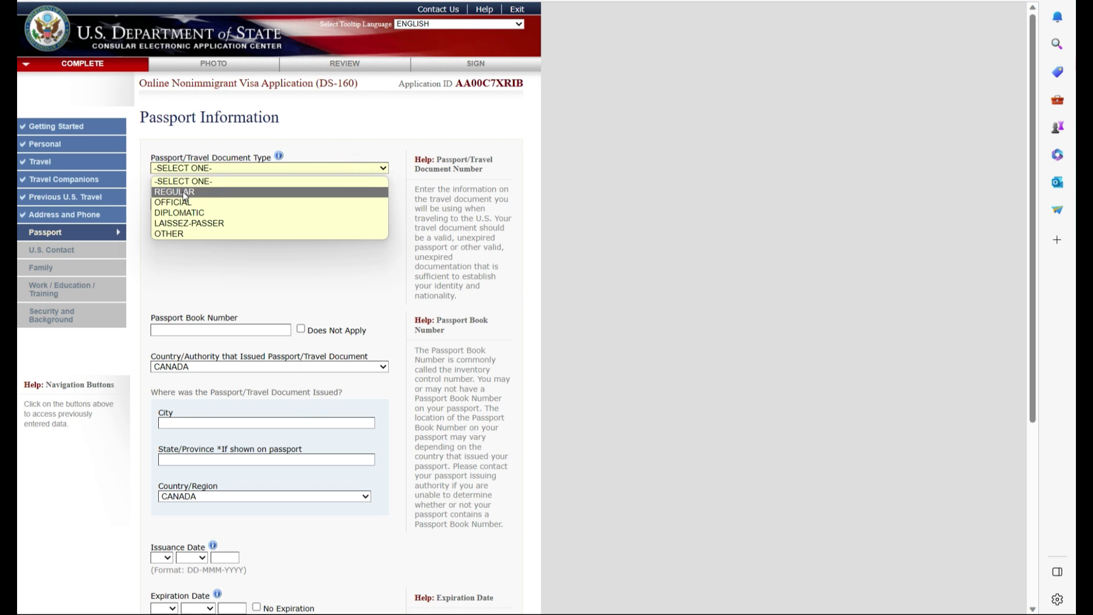
left_click(184, 193)
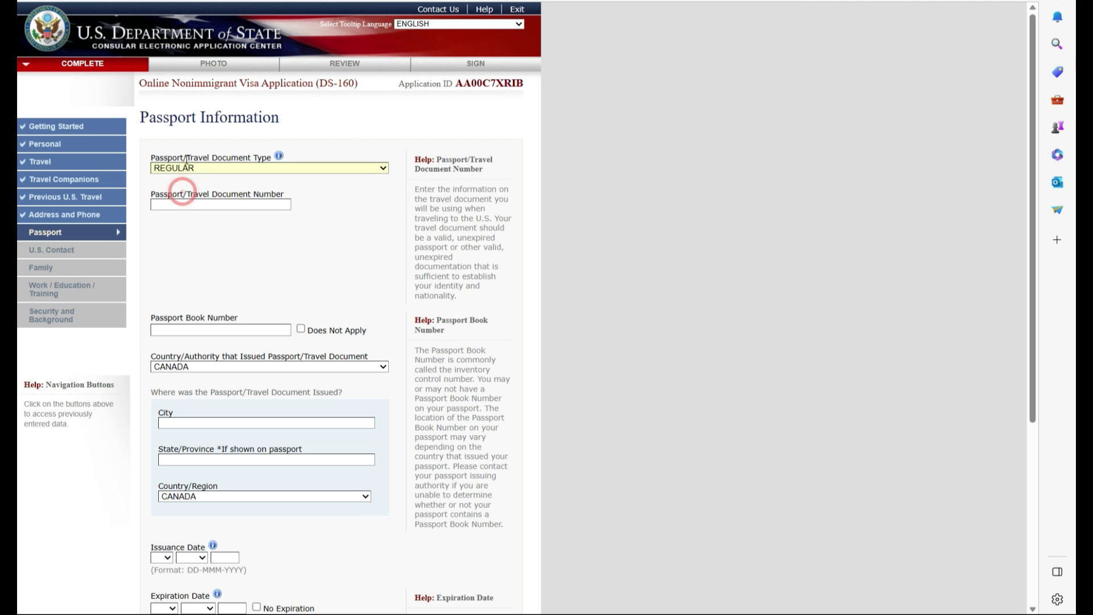
left_click(183, 204)
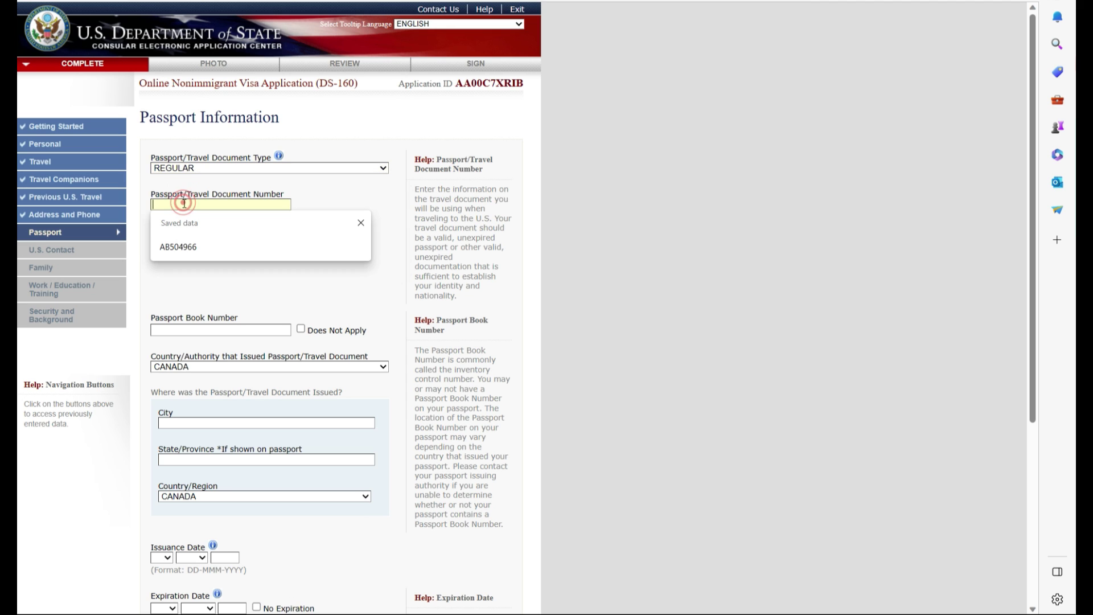
left_click(179, 246)
left_click_drag(194, 203, 152, 204)
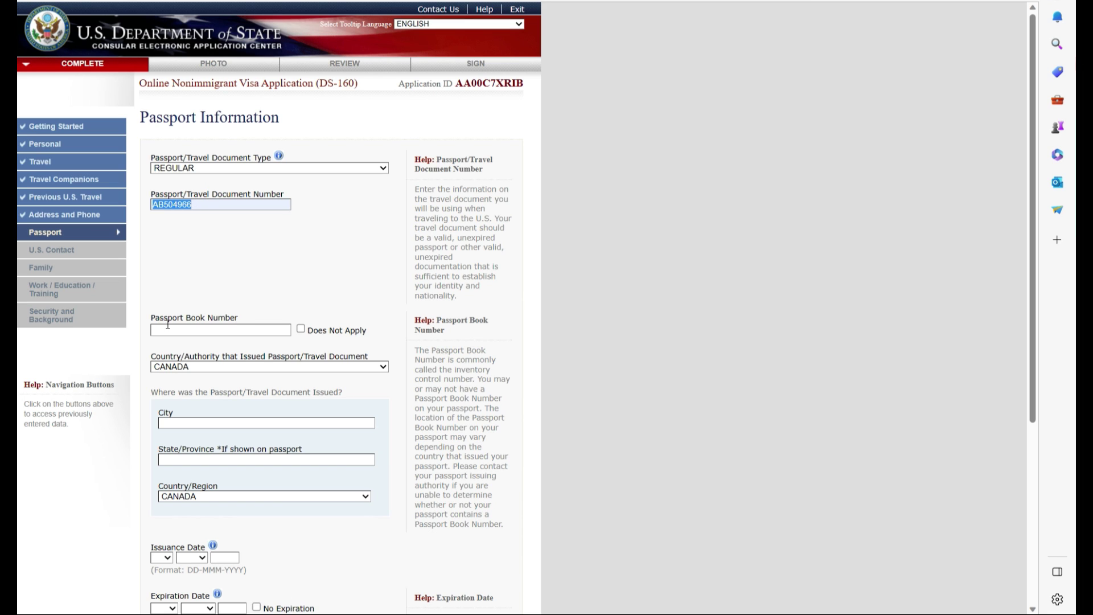
left_click(301, 331)
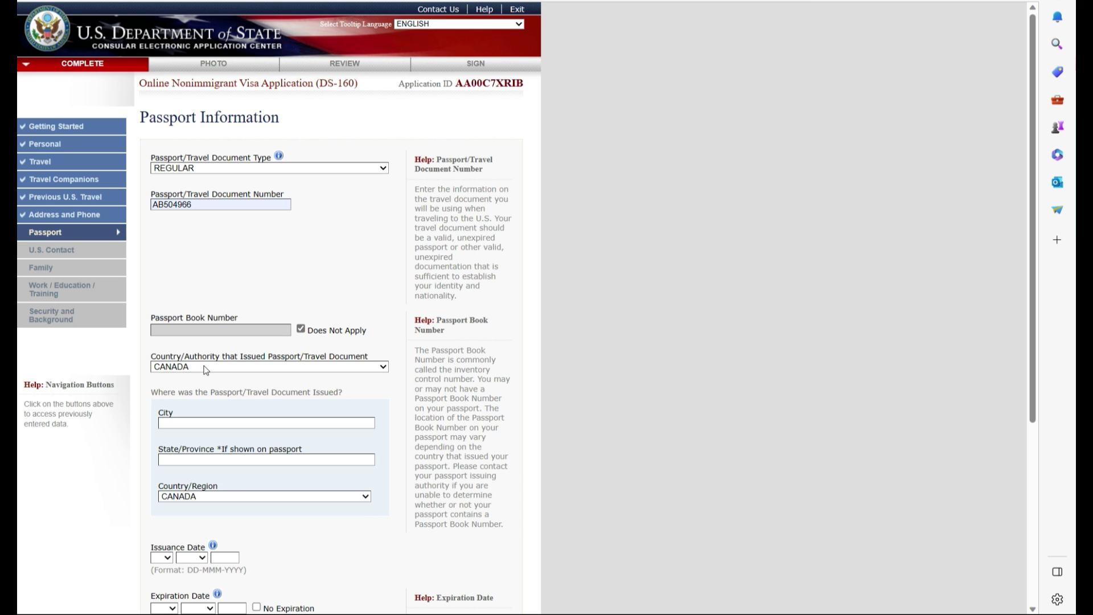
Set issuing country BARBADOS and place of issue BARDABOS, KINSTSON, BARBADOS
left_click(200, 368)
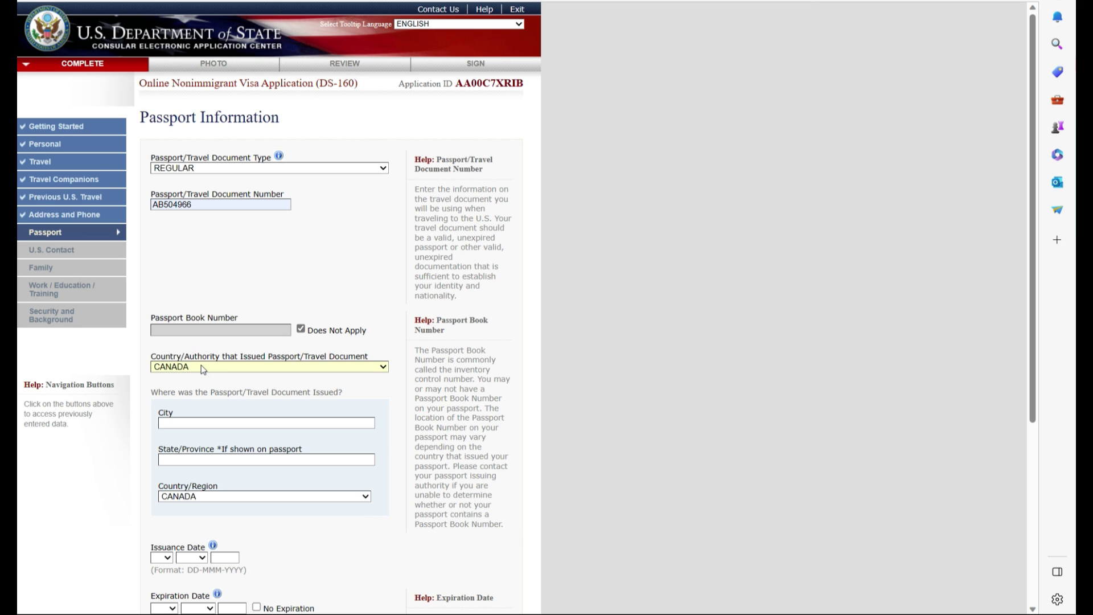
left_click(196, 381)
left_click(266, 427)
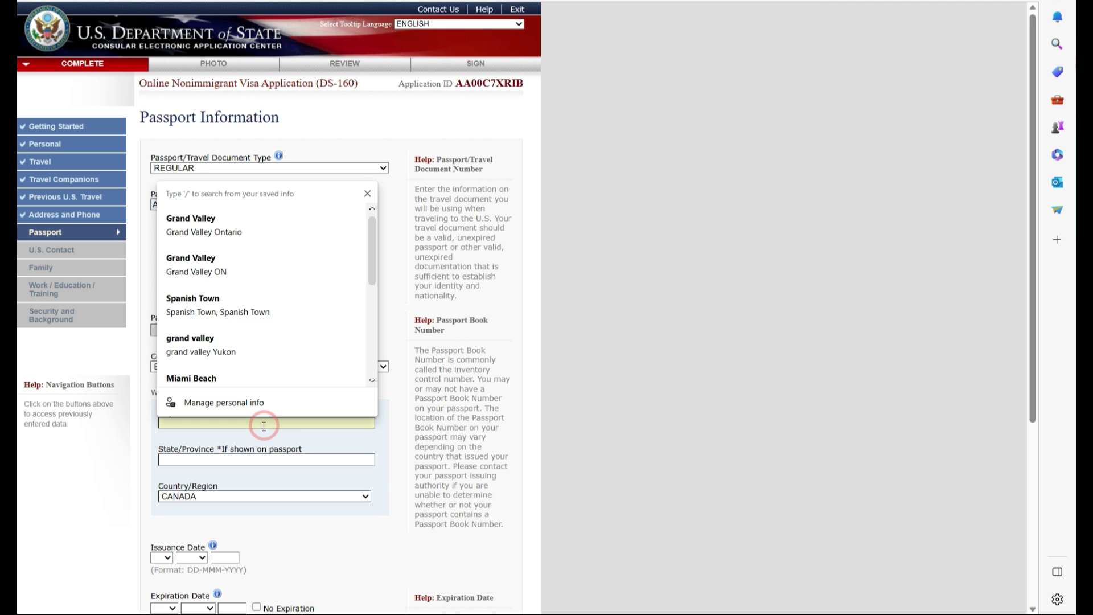
type("BARD")
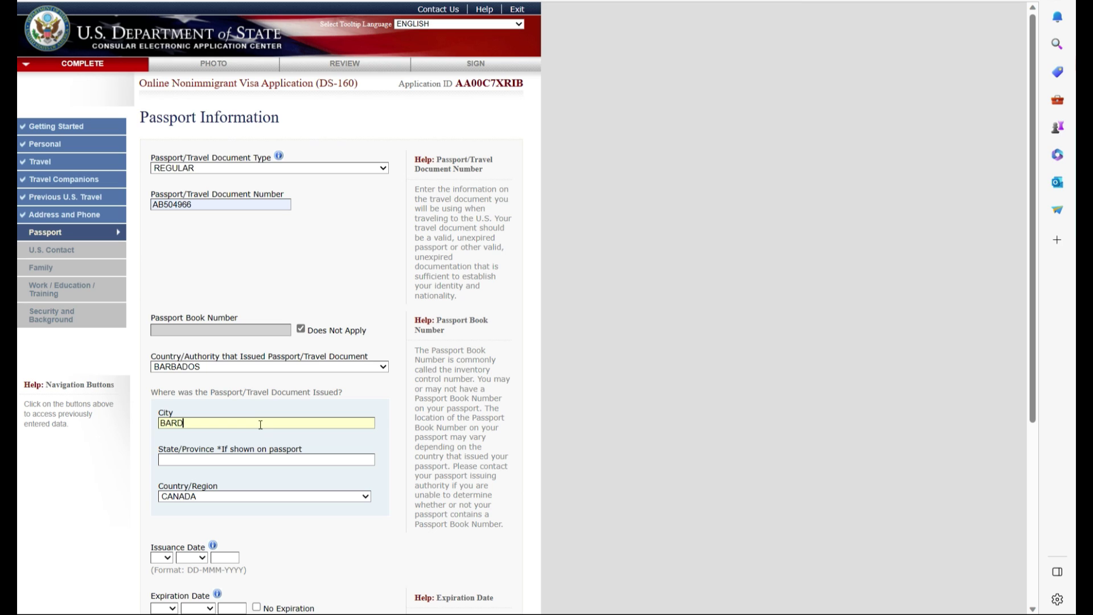
type("ABOS")
left_click(200, 460)
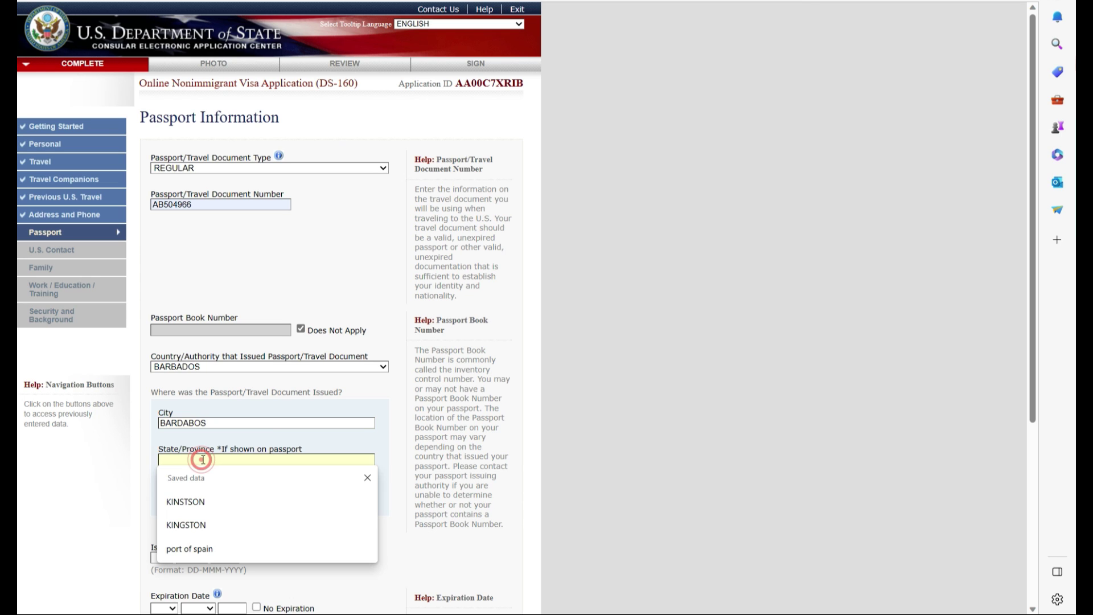
left_click(196, 495)
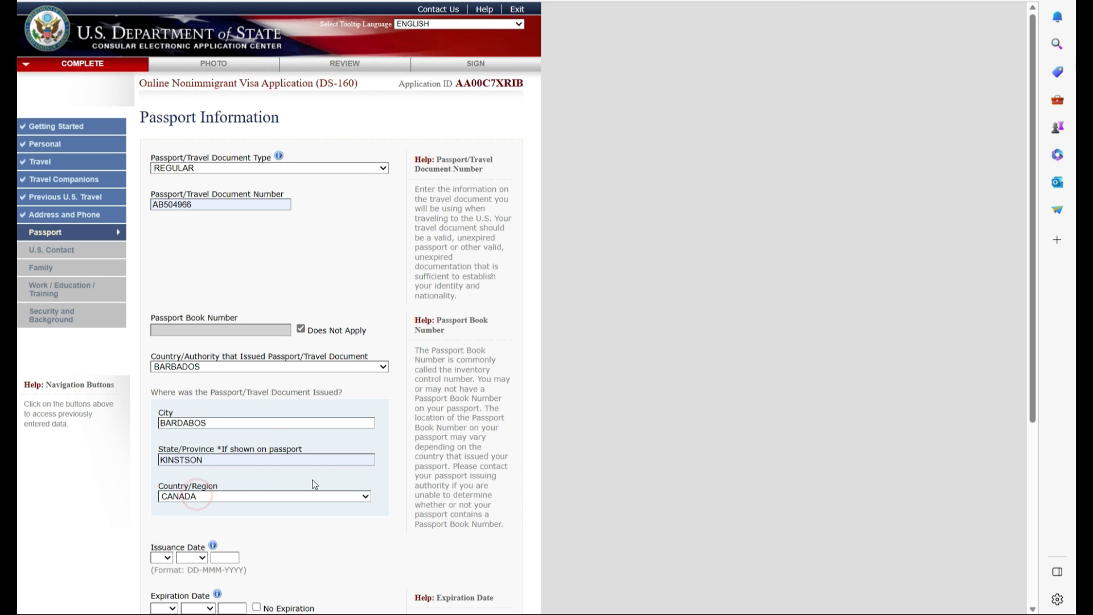
left_click(362, 496)
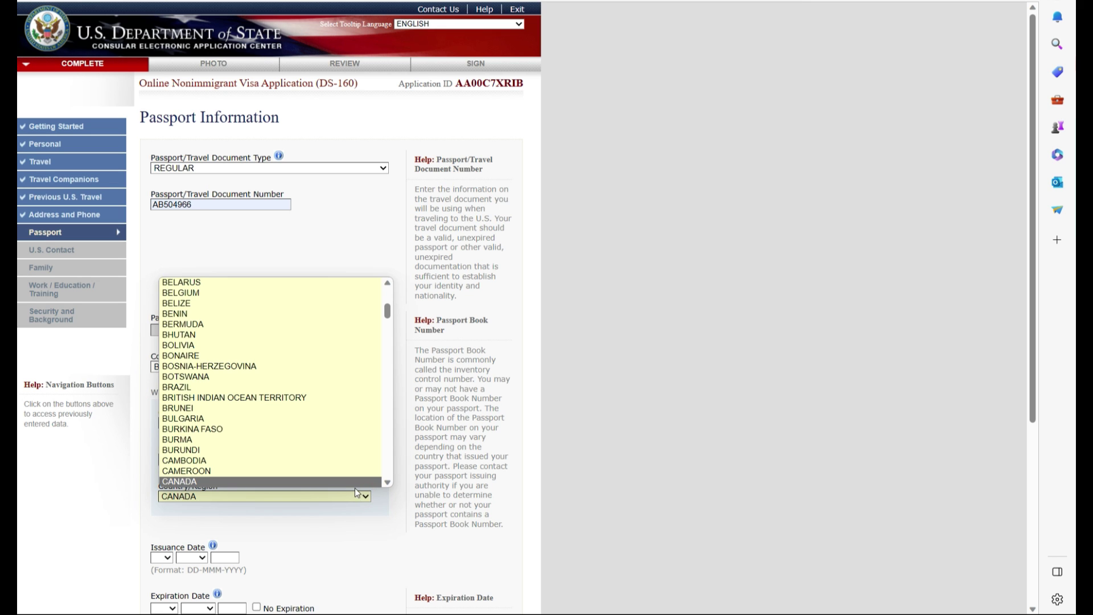
scroll(308, 365, "up", 6)
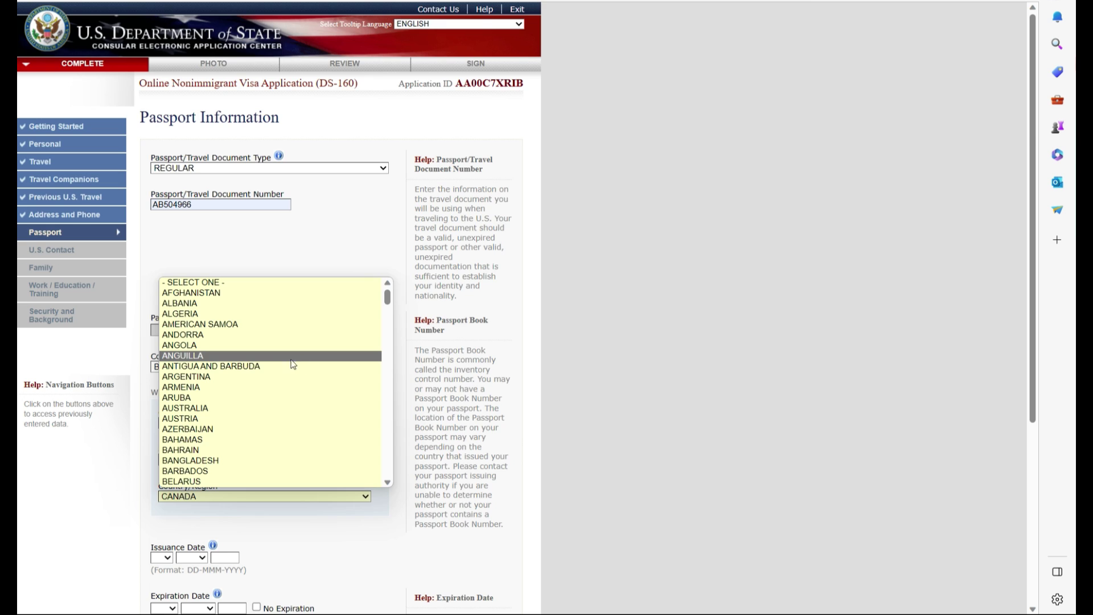
left_click(185, 471)
scroll(166, 393, "down", 5)
Set the passport issuance date to 01 JAN 2020
left_click(165, 288)
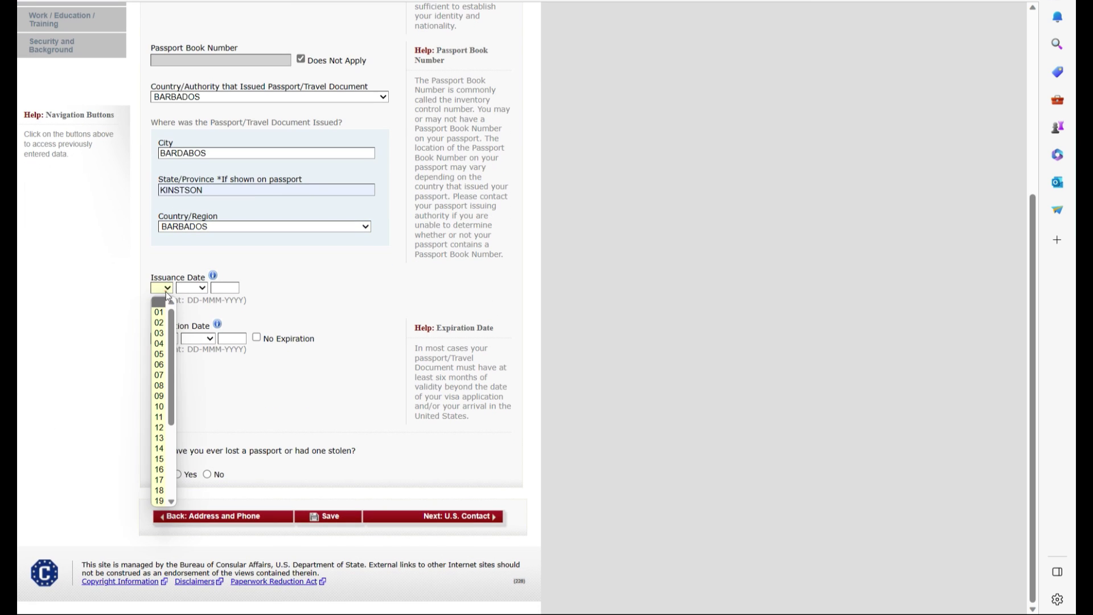
left_click(161, 312)
left_click(203, 288)
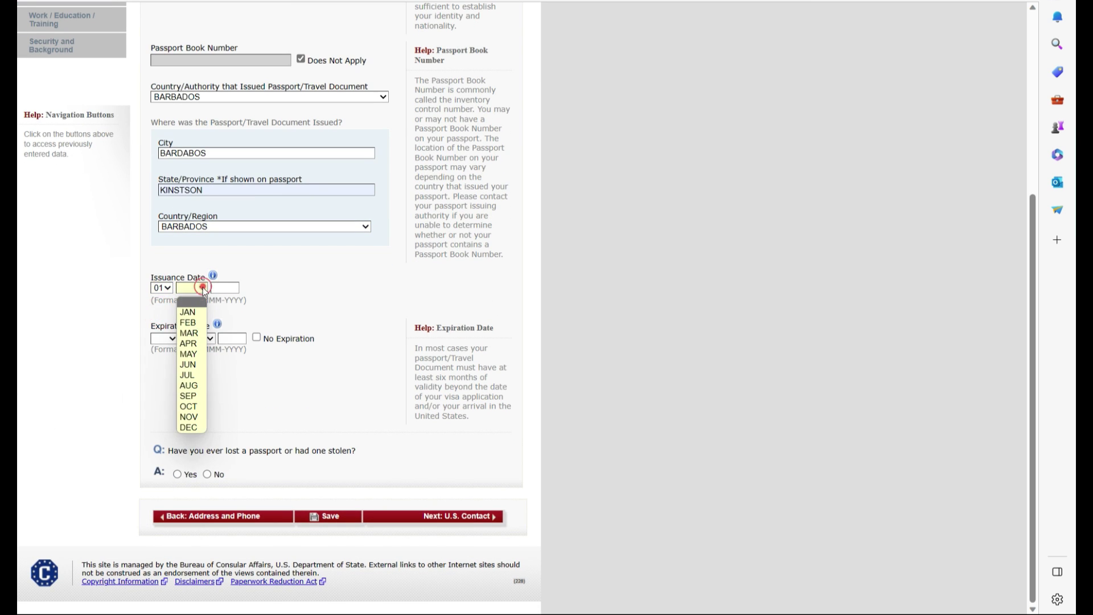
left_click(194, 309)
left_click(222, 288)
left_click(234, 324)
Set expiration date 01 JAN 2030, answer No to a lost passport, and continue to U.S. Contact
left_click(172, 339)
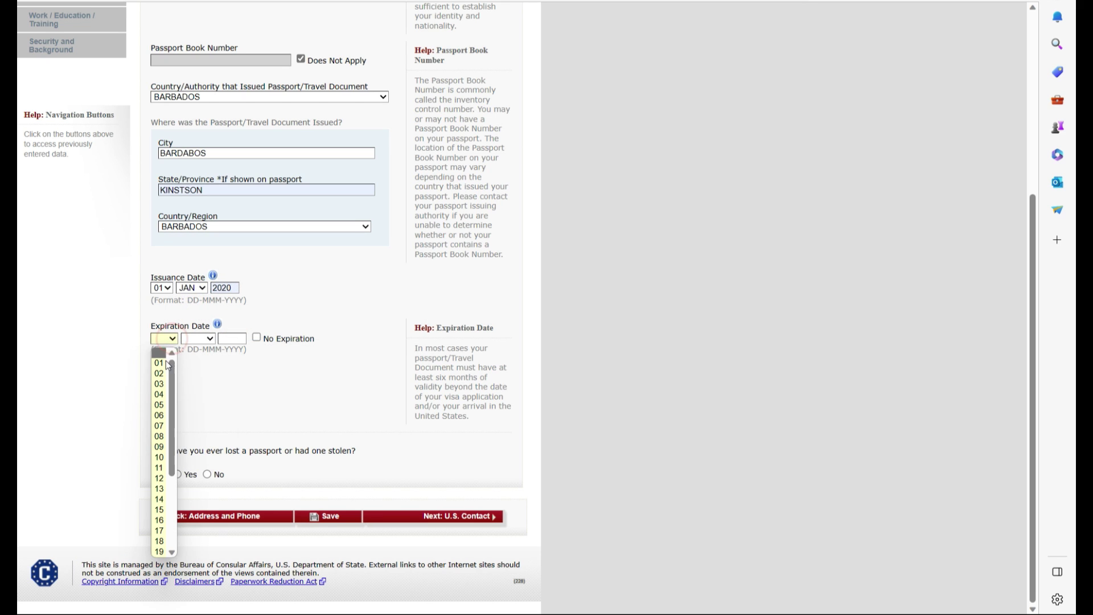
left_click(161, 359)
left_click(209, 340)
left_click(195, 361)
left_click(239, 338)
left_click(239, 380)
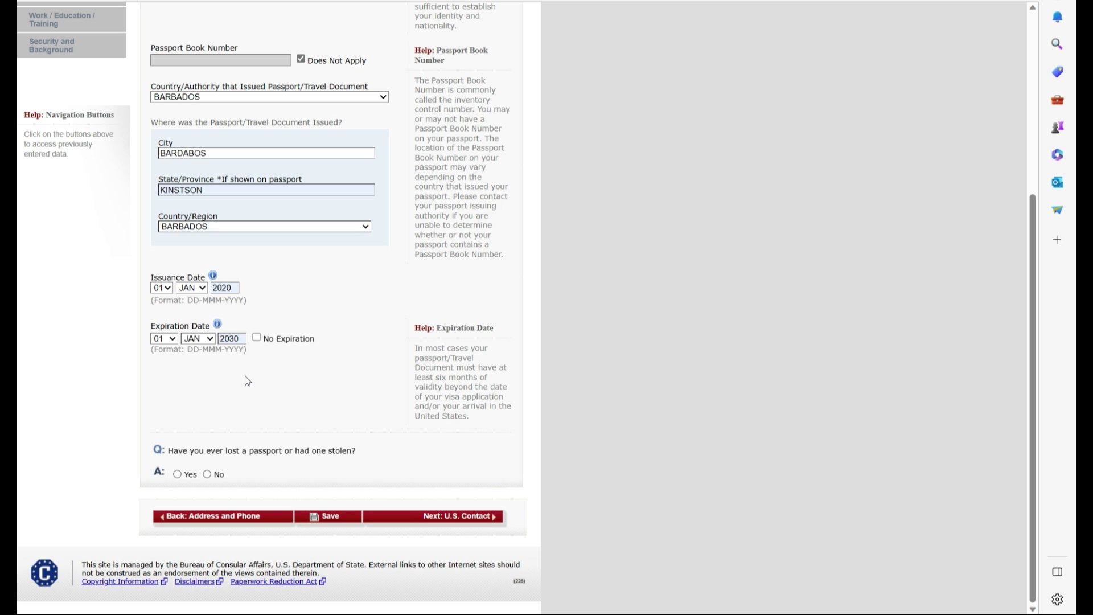
left_click(207, 474)
left_click(470, 516)
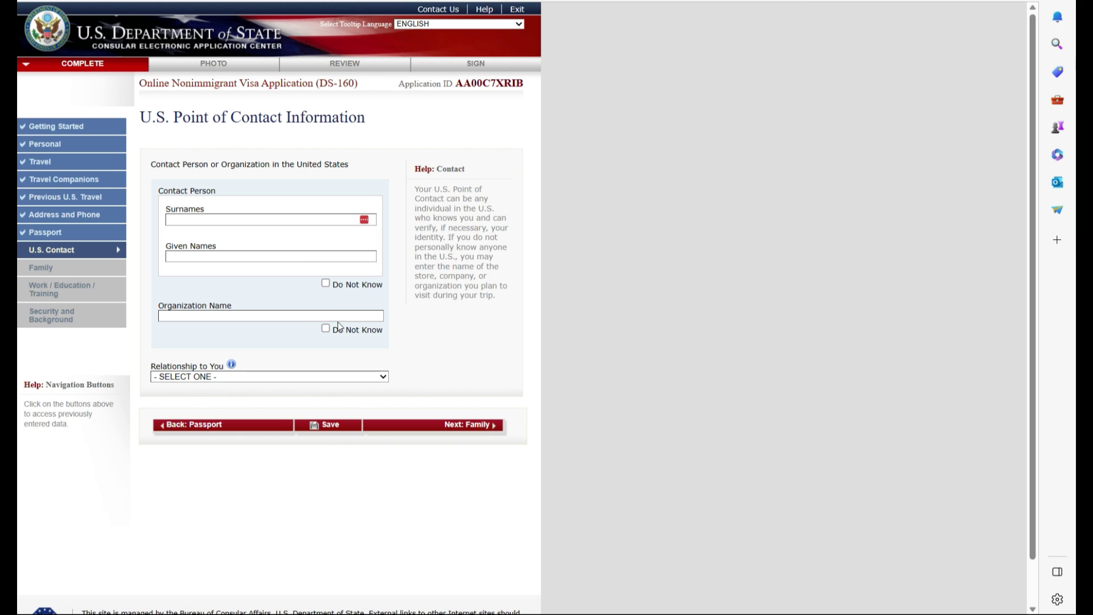
Mark the contact person's name as unknown and enter the contact organization name
left_click(325, 283)
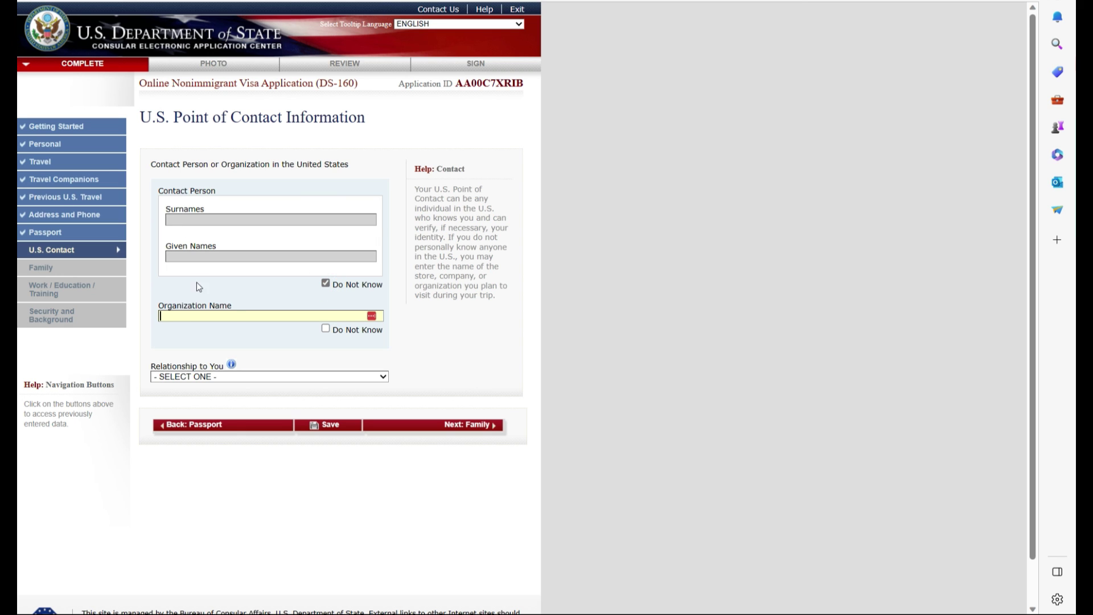
left_click(237, 317)
type("HOTEL HILTON")
Set relationship to OTHER, autofill the contact's ALASKA address, and continue to Family
left_click(370, 377)
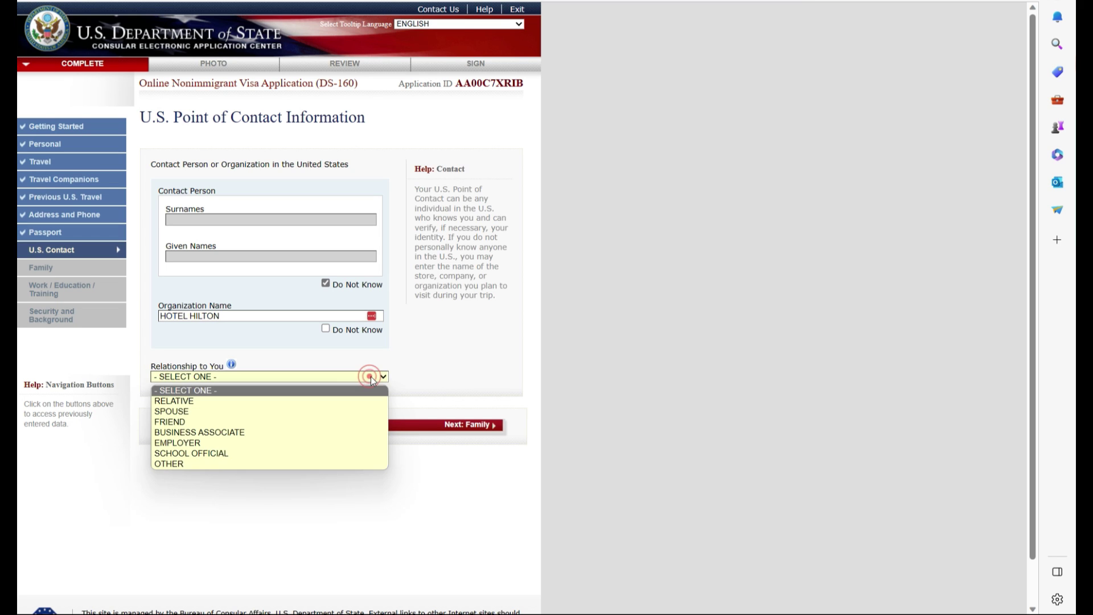
left_click(247, 466)
scroll(273, 427, "down", 3)
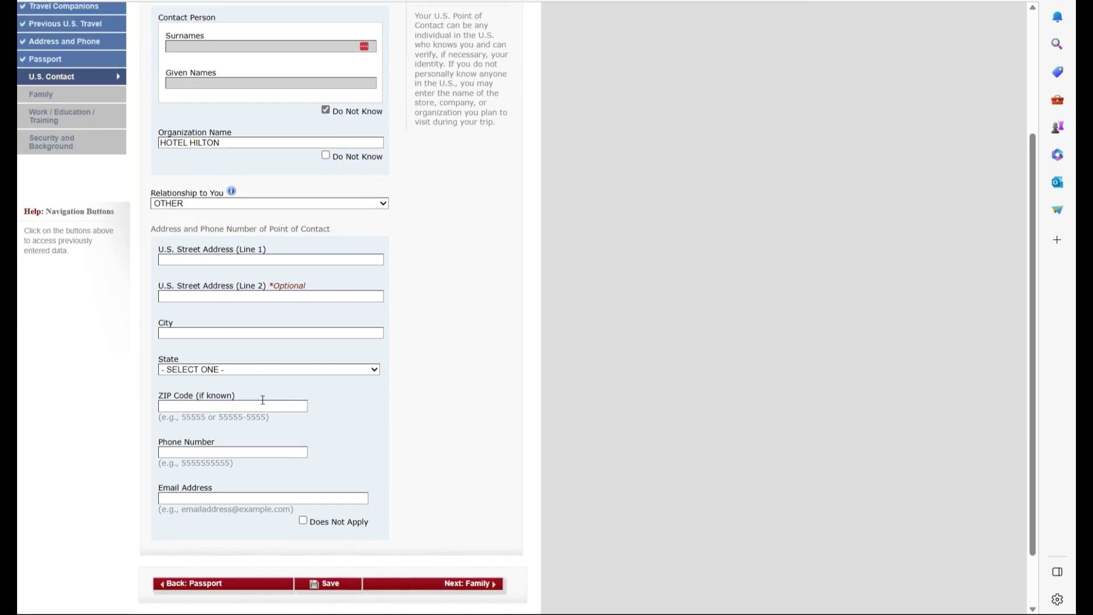
left_click(175, 252)
left_click(233, 420)
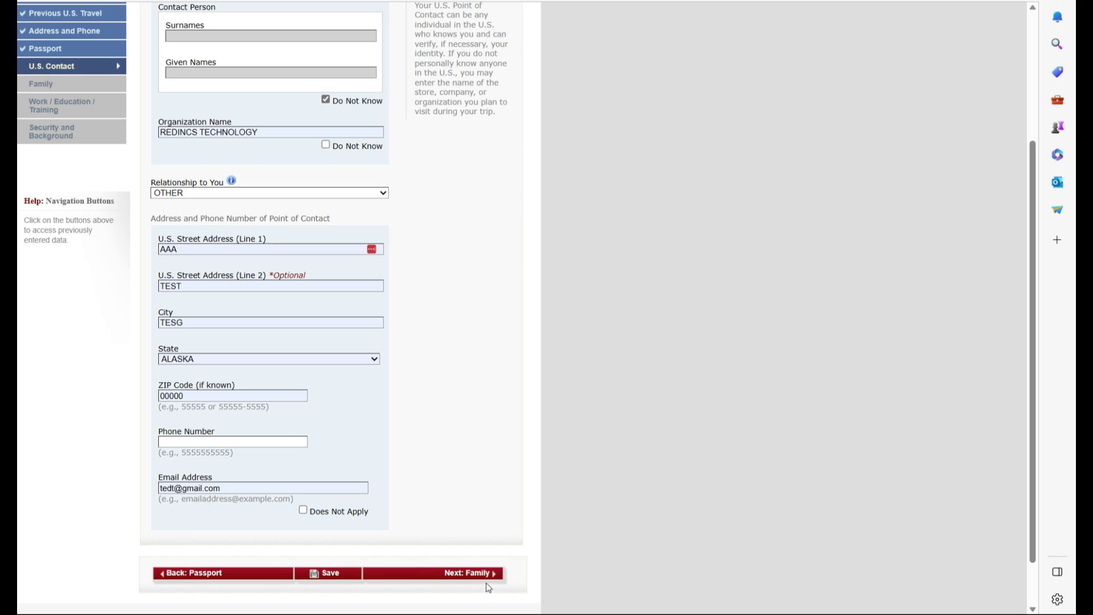
left_click(470, 575)
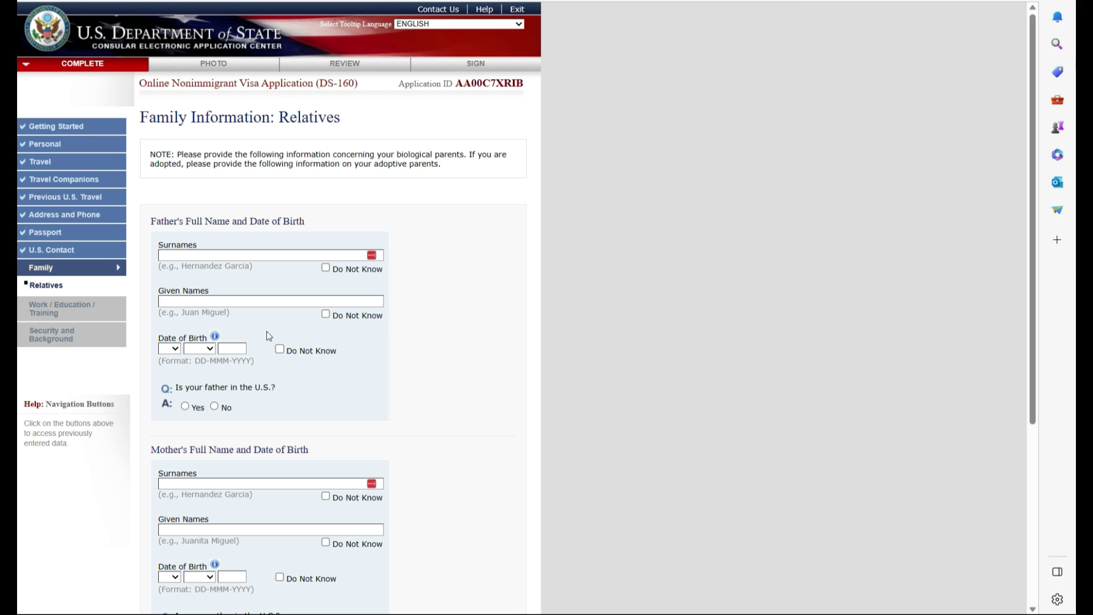
Fill in the father's details from the saved autofill entry
left_click(222, 252)
key("Down")
key("Return")
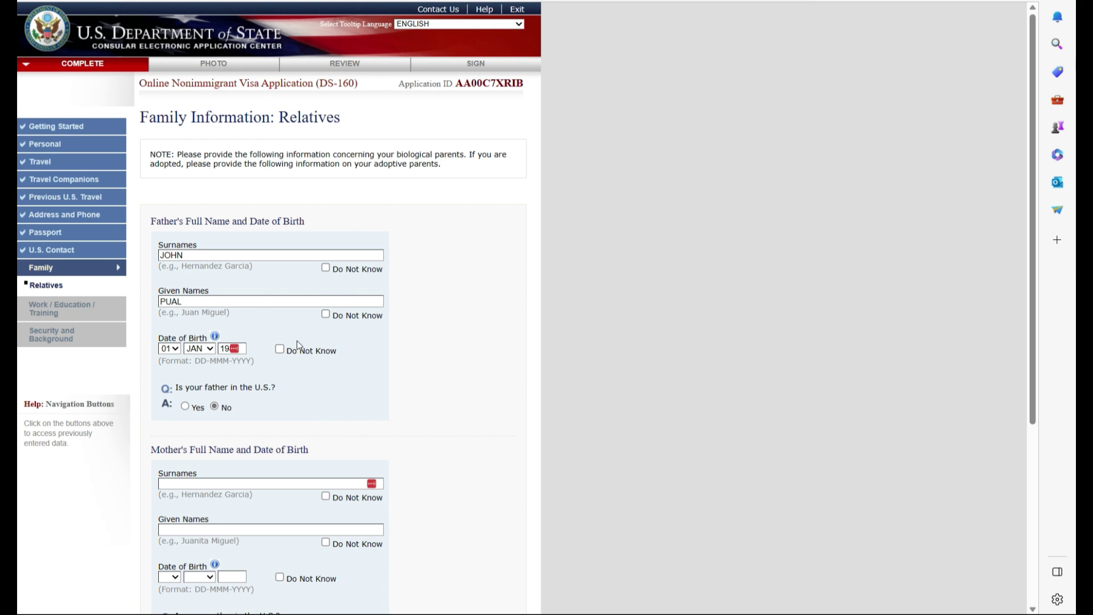
scroll(270, 367, "down", 3)
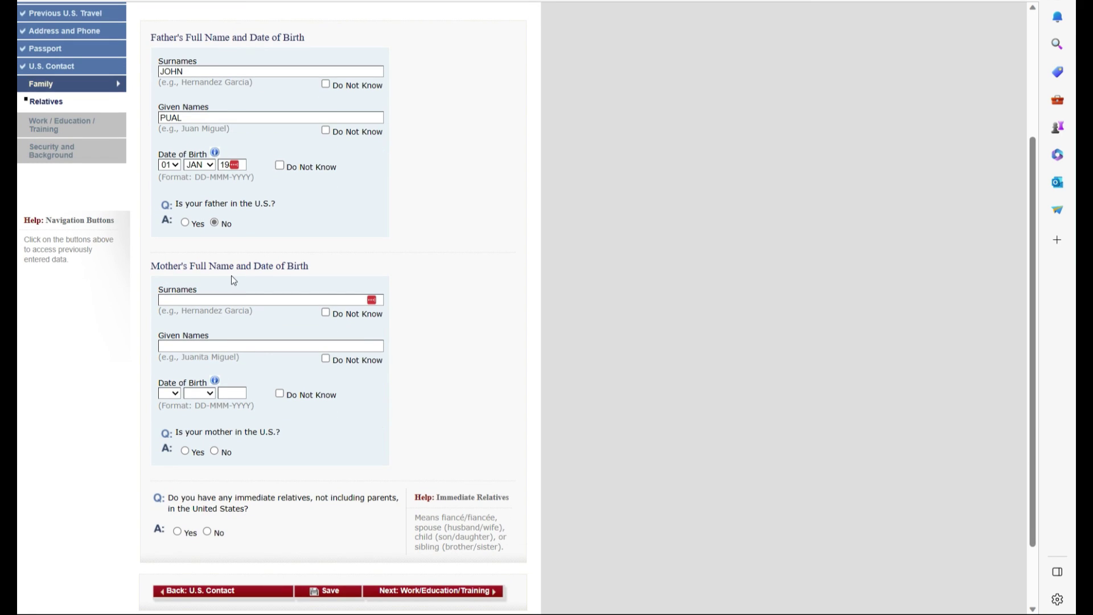
Mark the mother's names unknown, answer No to U.S. relatives questions, and continue past the Leave prompt
left_click(325, 313)
left_click(326, 359)
left_click(215, 453)
left_click(206, 532)
left_click(473, 592)
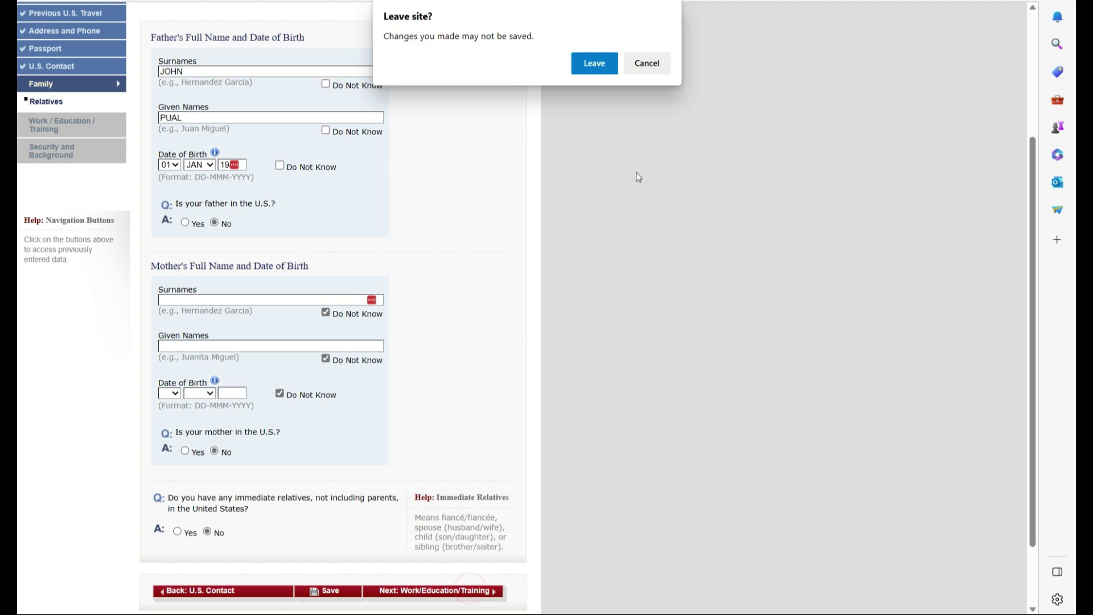
left_click(594, 63)
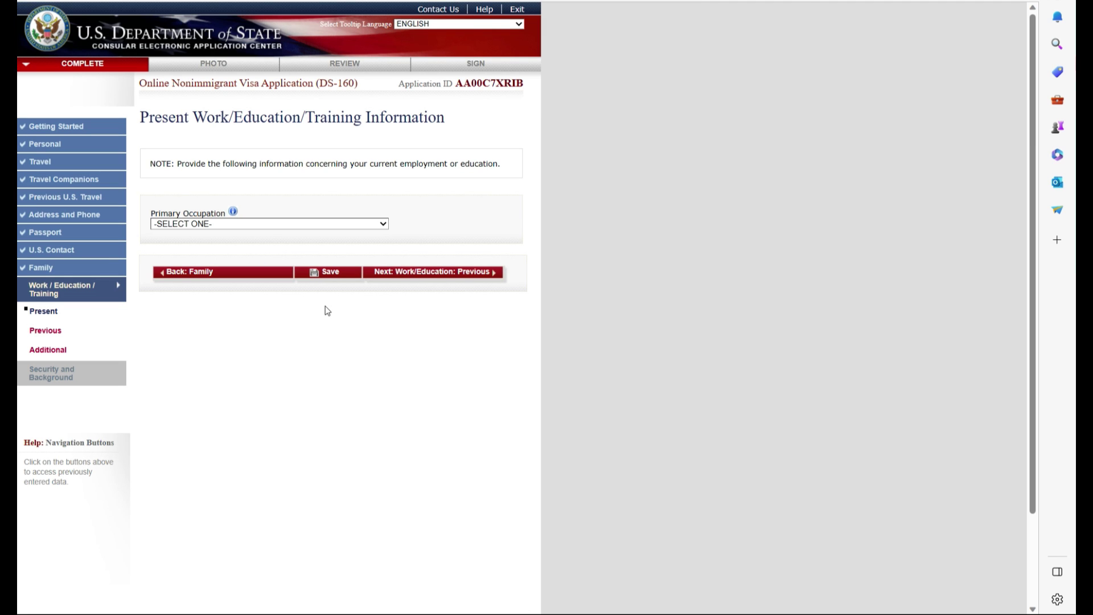
Set occupation AGRICULTURE with employer JONNY'S PIZZA and its autofilled address
left_click(210, 226)
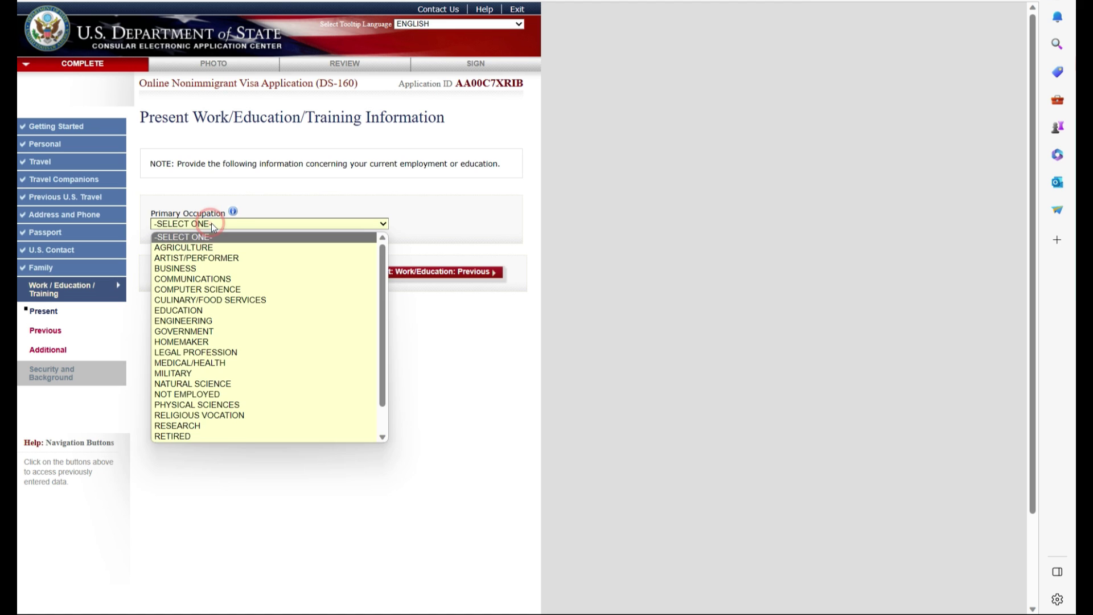
left_click(208, 243)
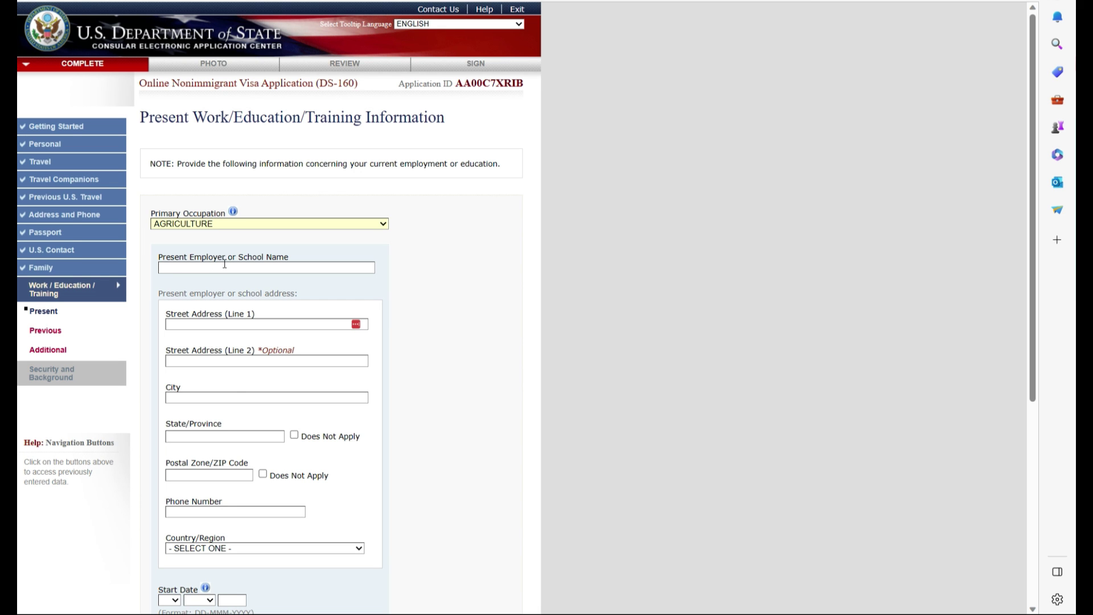
scroll(231, 387, "down", 5)
scroll(231, 374, "up", 5)
left_click(219, 267)
left_click(210, 310)
left_click(217, 324)
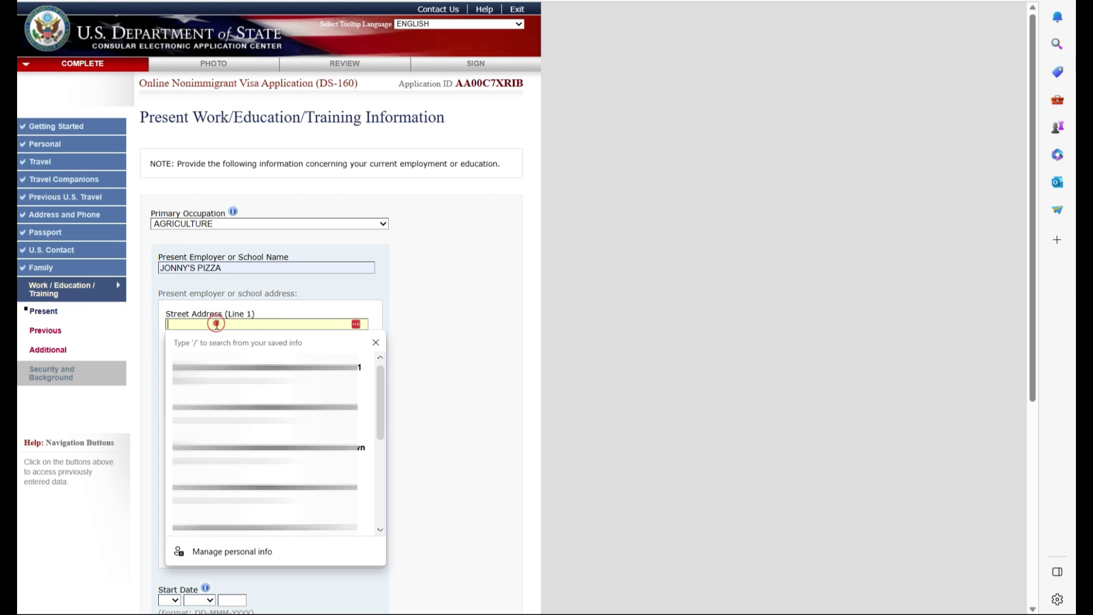
left_click(264, 494)
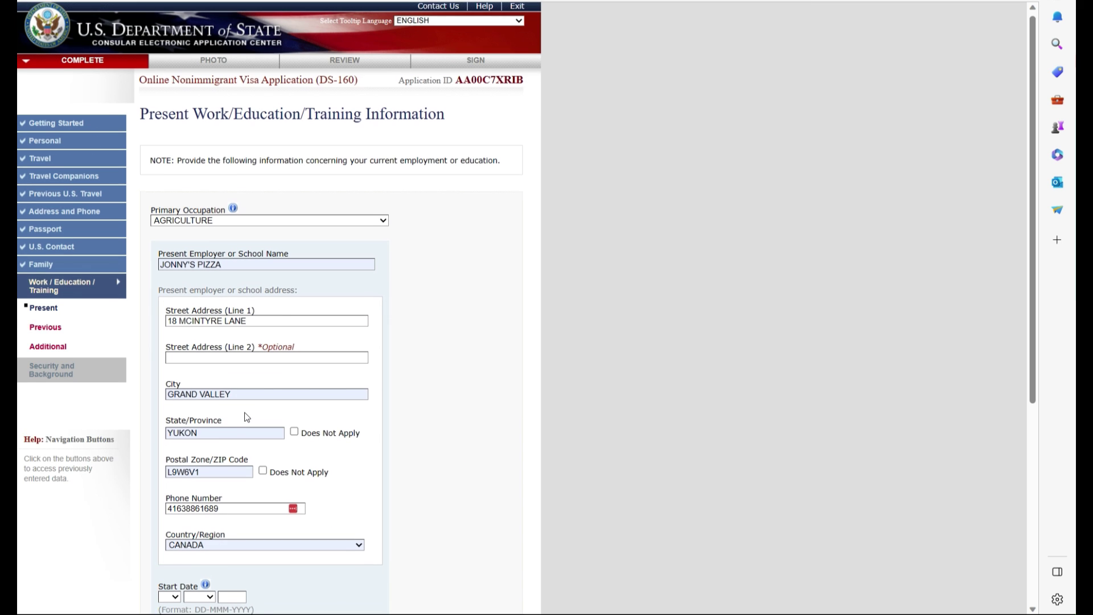
Set employment start date 01 JAN 2016 and monthly income 5000, then continue to Previous Work
scroll(247, 417, "down", 2)
scroll(192, 335, "down", 2)
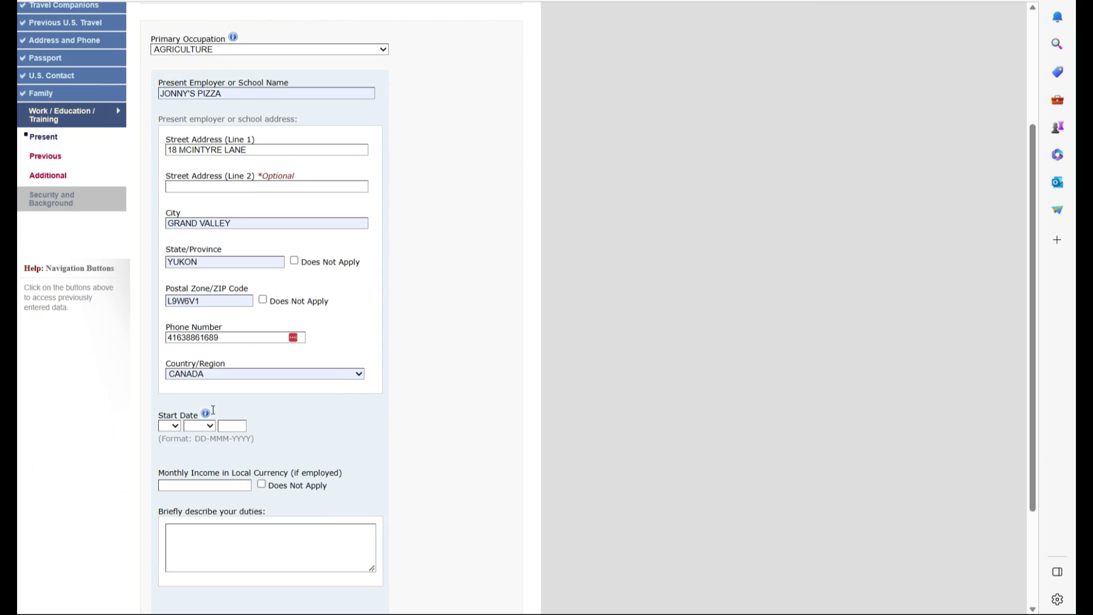
left_click(175, 417)
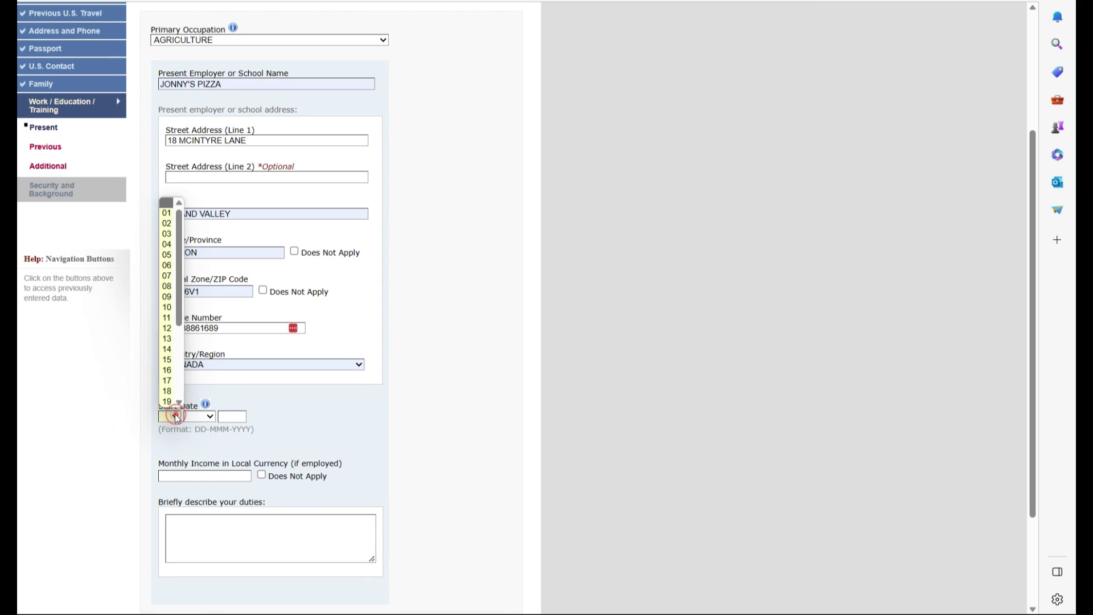
left_click(166, 213)
left_click(208, 416)
left_click(196, 440)
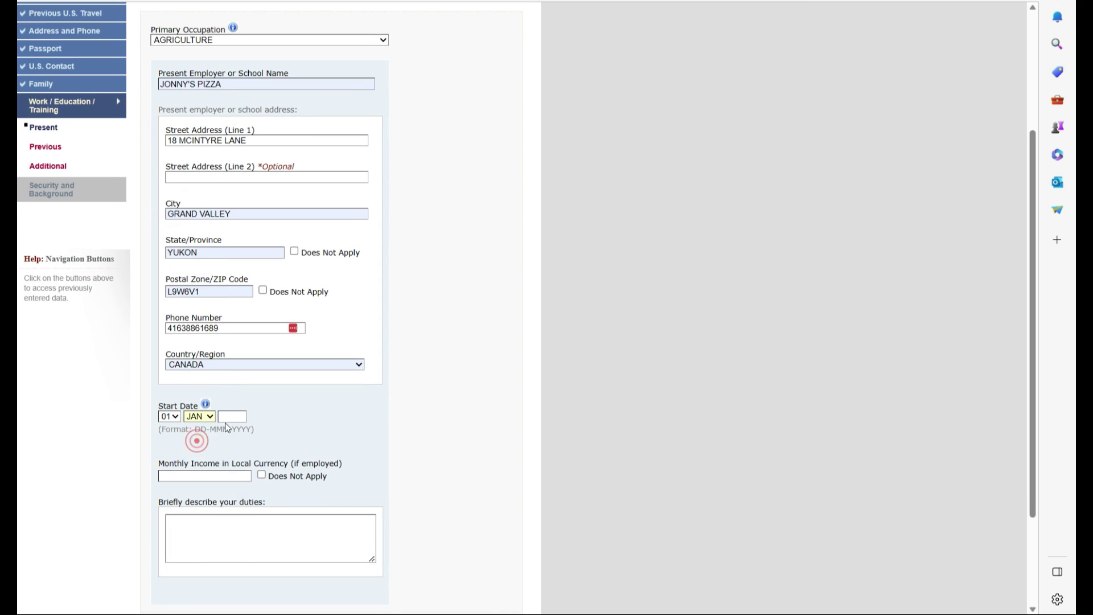
left_click(230, 416)
left_click(245, 457)
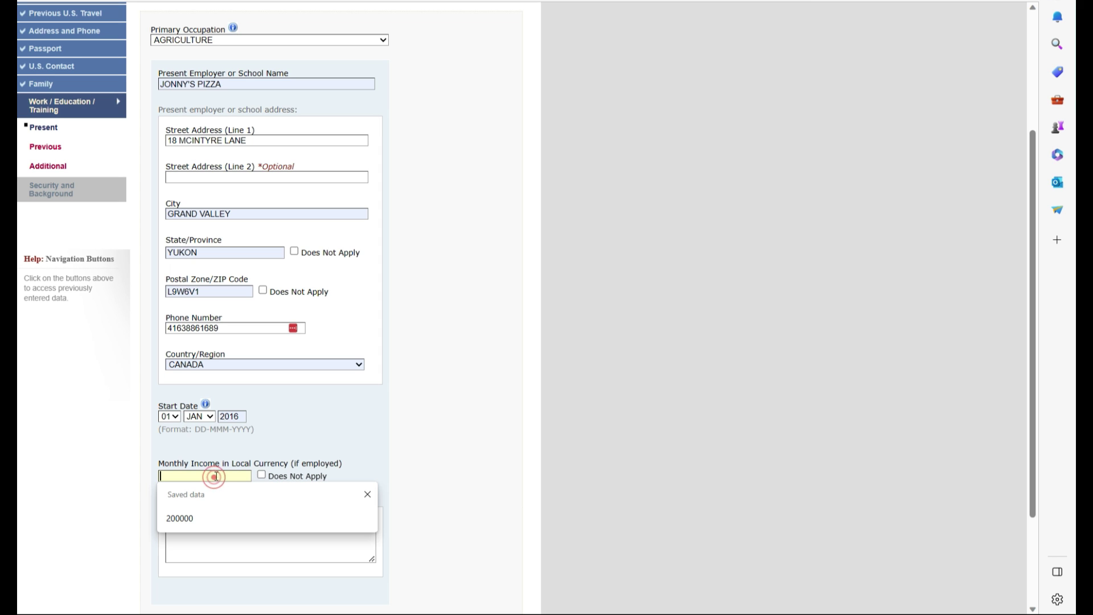
type("5000")
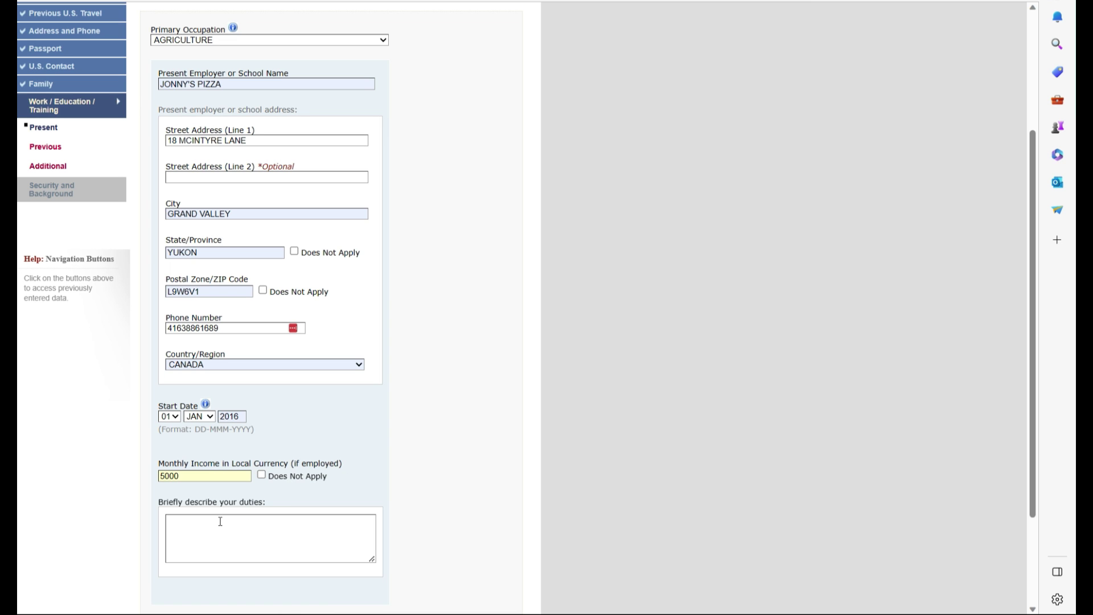
scroll(303, 496, "down", 2)
left_click(456, 514)
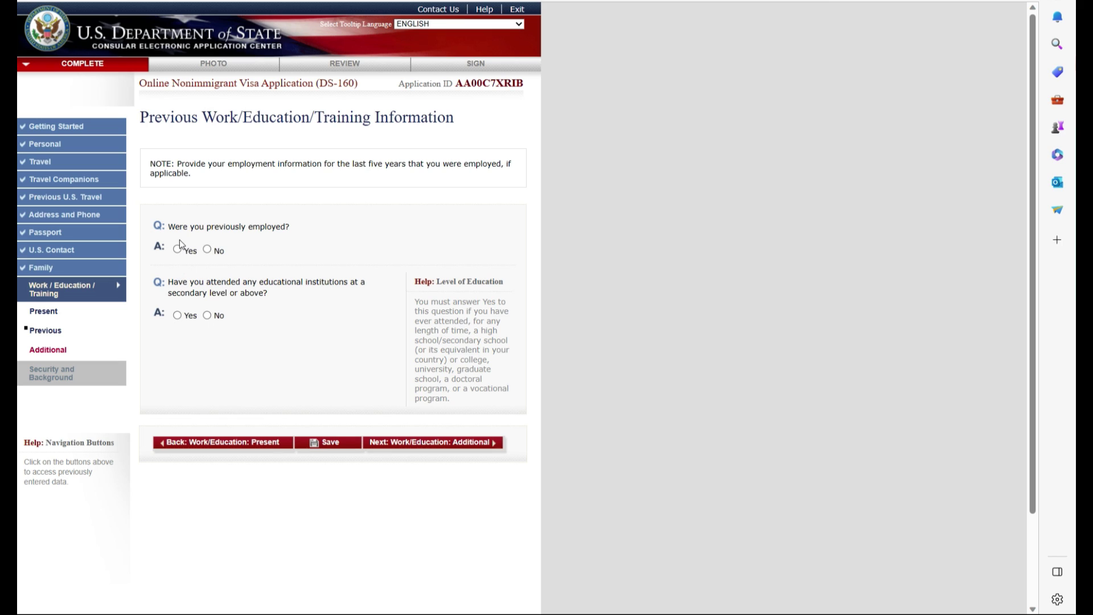
Answer No to previous employment and secondary education, continue, and answer No to clan or tribe
left_click(206, 251)
left_click(207, 316)
left_click(456, 449)
left_click(207, 249)
Set the language to ENGLISH and record travel in the last five years to CANADA
left_click(203, 307)
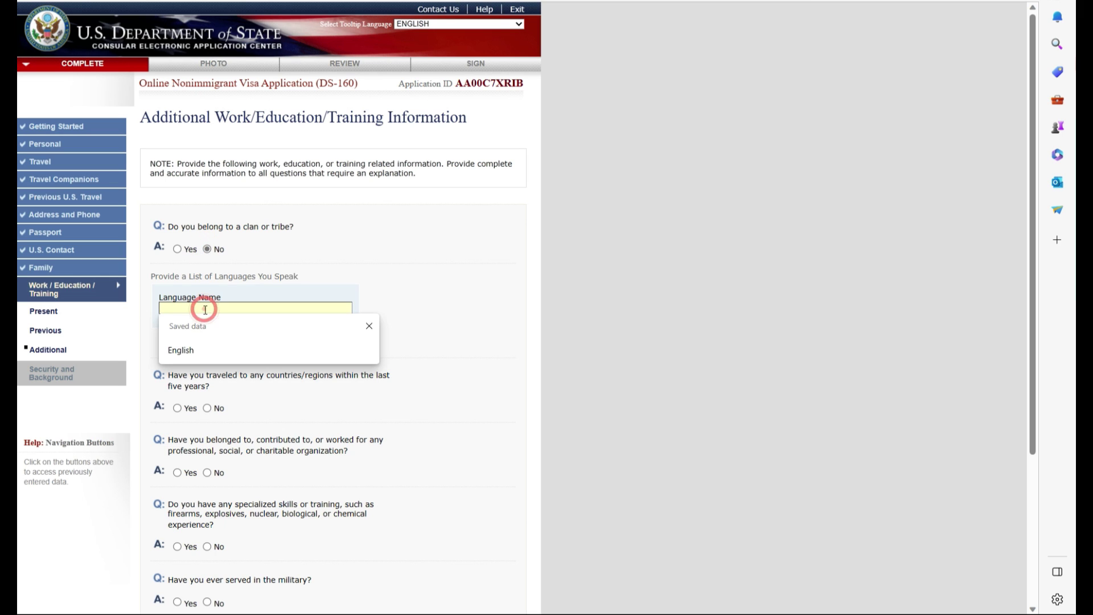
left_click(192, 353)
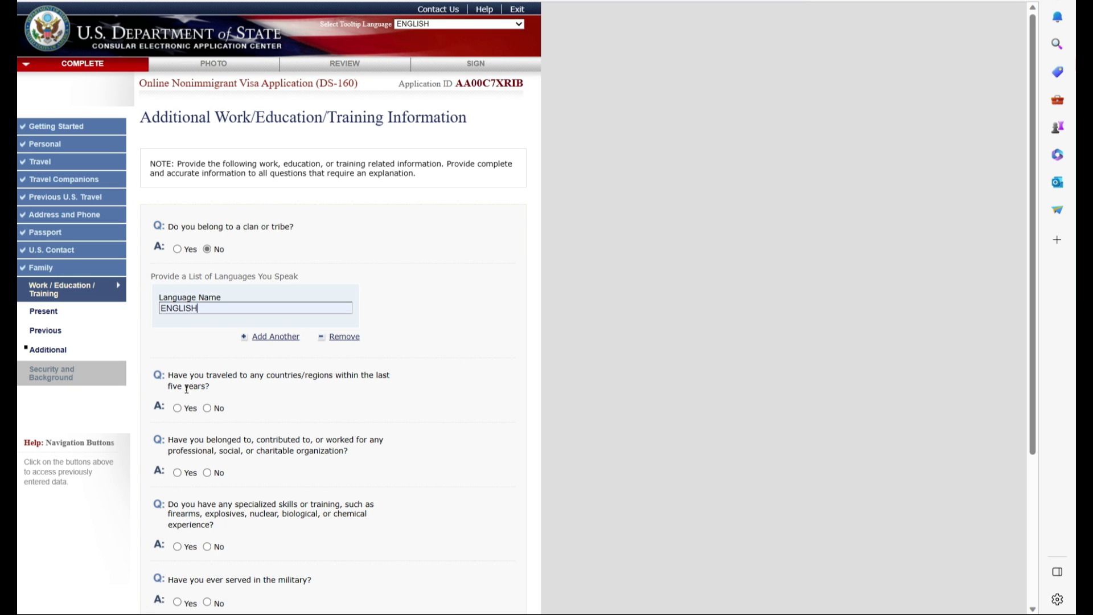
left_click(178, 407)
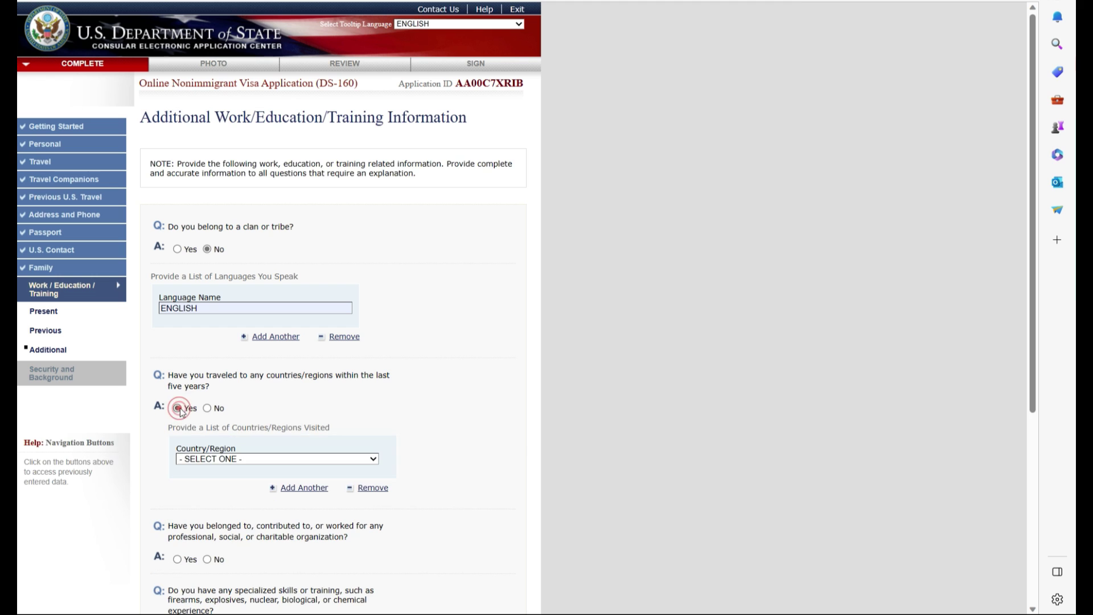
left_click(365, 463)
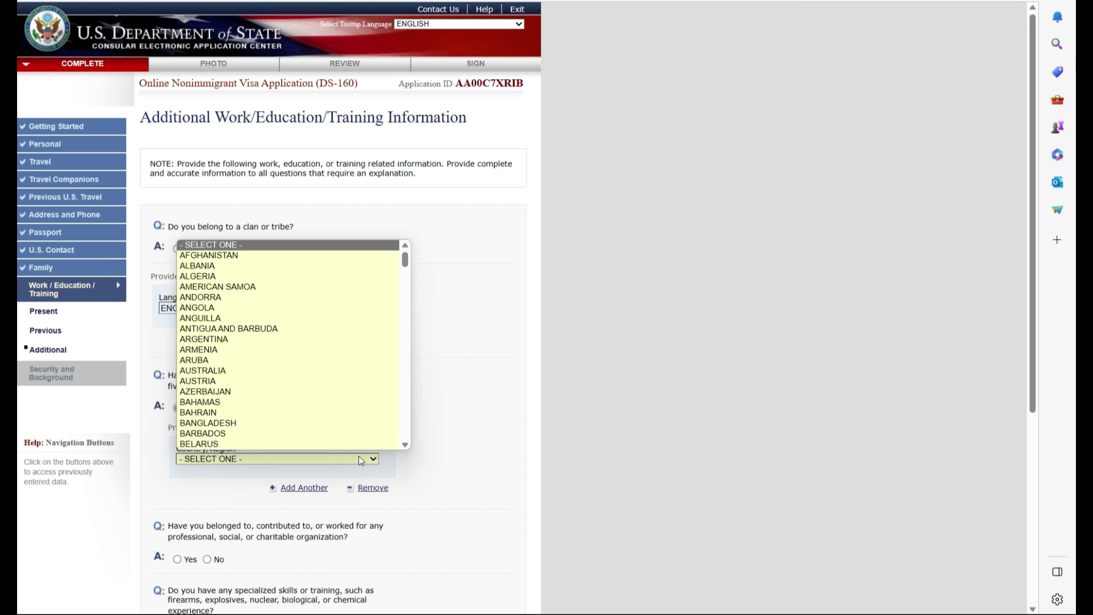
scroll(359, 454, "down", 5)
scroll(290, 441, "down", 3)
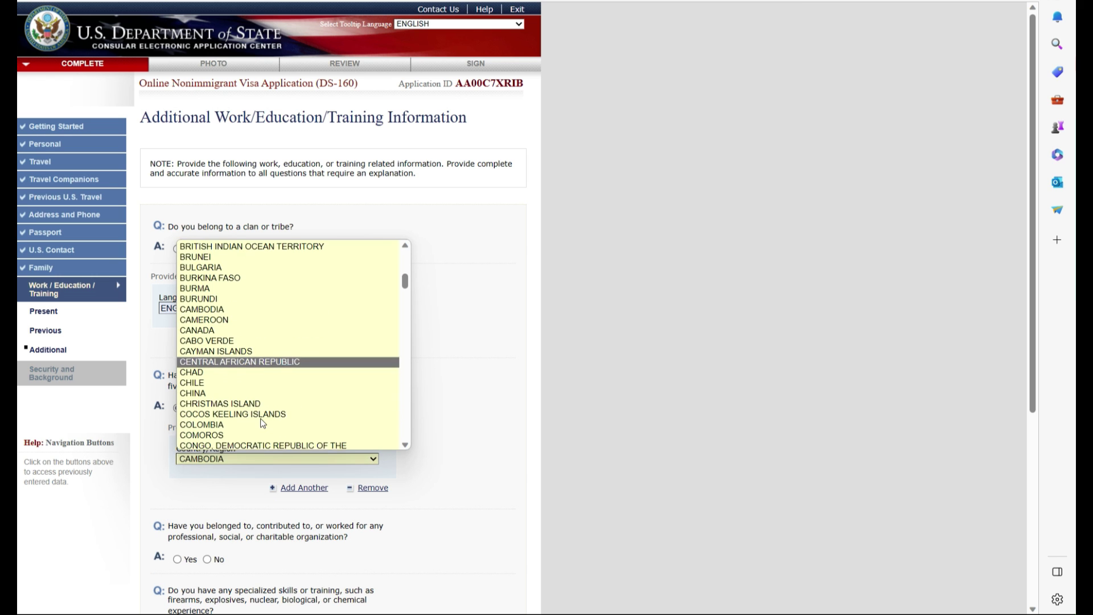
left_click(216, 328)
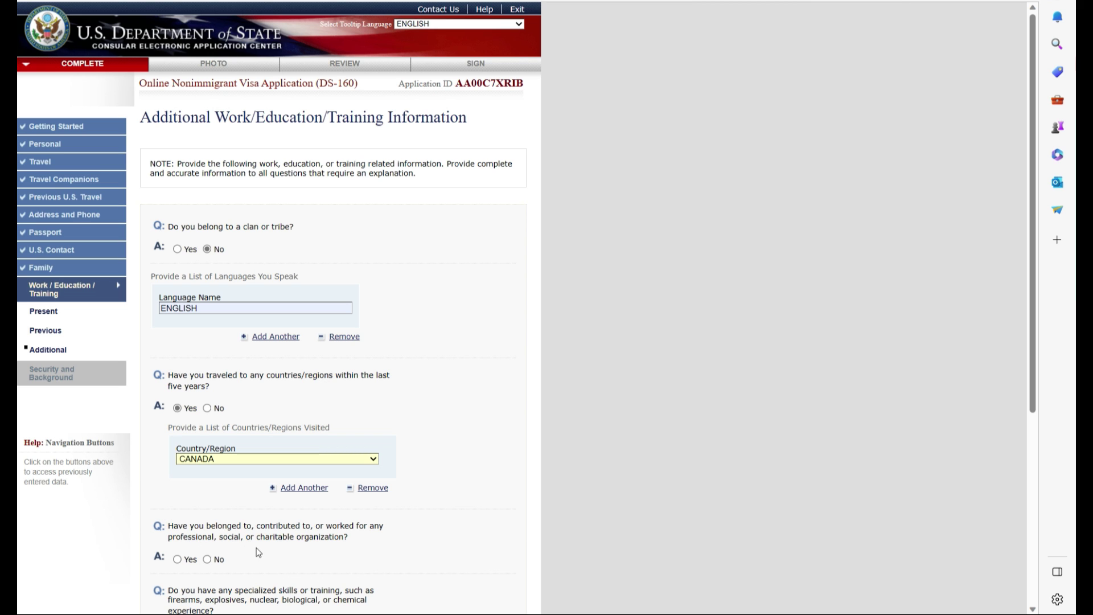
Answer No to professional organization, specialized skills and military questions, then continue to Security and Background
scroll(275, 537, "down", 2)
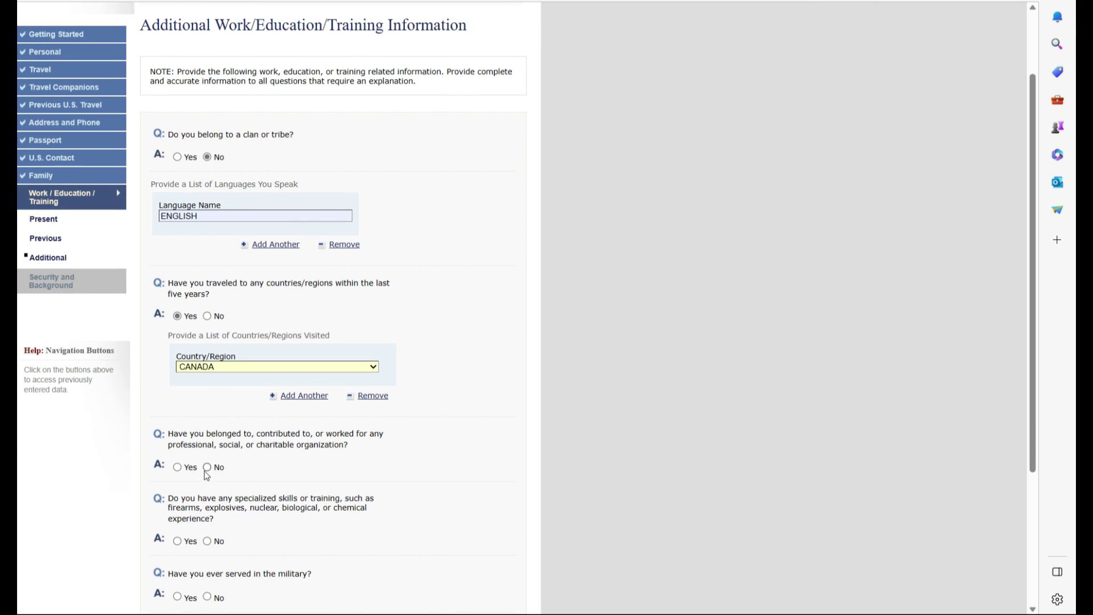
left_click(207, 466)
scroll(178, 322, "down", 4)
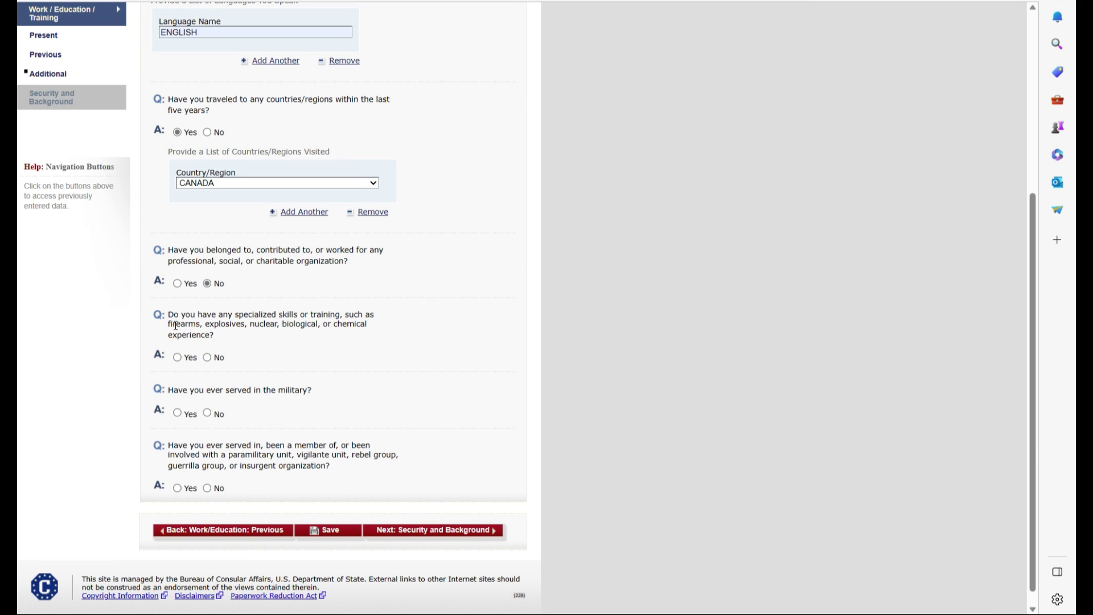
left_click(206, 357)
left_click(208, 414)
scroll(205, 422, "down", 5)
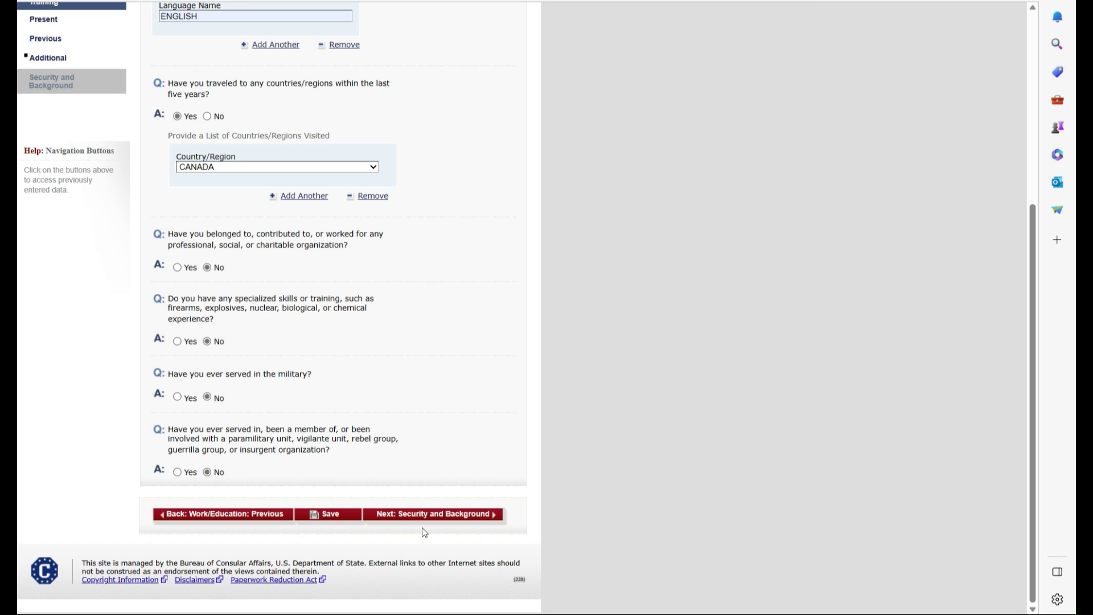
left_click(437, 515)
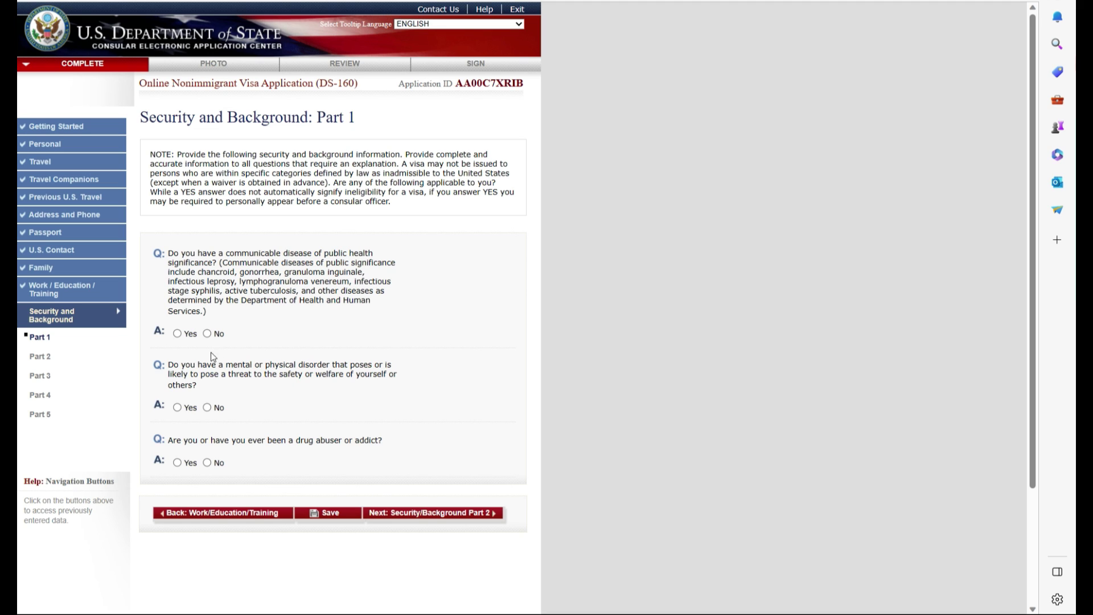
Answer No to Part 1 health questions (disease, disorder, drug abuse) and pass through Part 2
left_click(207, 333)
left_click(207, 407)
left_click(208, 462)
left_click(450, 512)
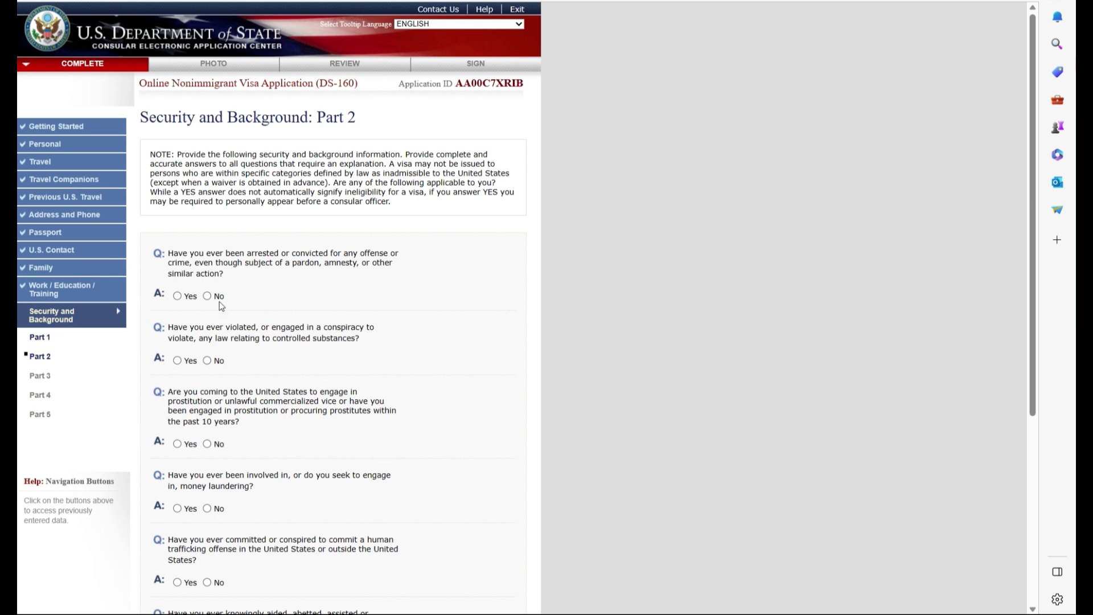
scroll(210, 305, "down", 5)
left_click(471, 519)
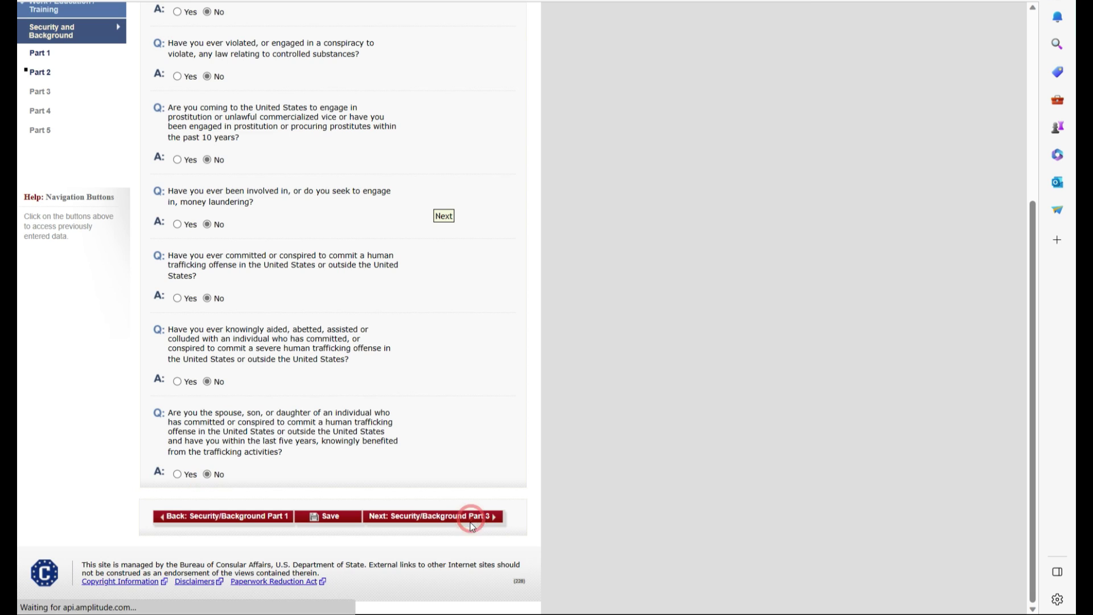
Answer No to Part 3 terrorism, terrorist relative, genocide and torture questions
left_click(207, 442)
left_click(208, 508)
scroll(215, 510, "down", 2)
scroll(216, 510, "down", 2)
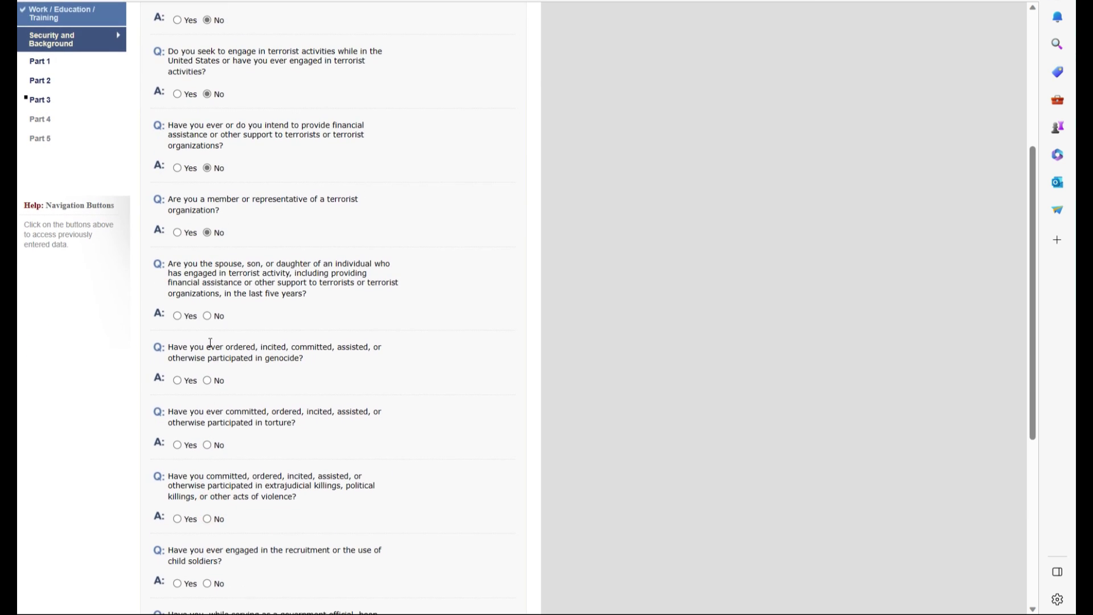
left_click(207, 316)
left_click(208, 380)
left_click(208, 445)
scroll(215, 416, "down", 4)
Answer No to extrajudicial killings, child soldiers, religious freedom, population controls and deportation questions
left_click(208, 243)
left_click(207, 308)
left_click(208, 382)
left_click(207, 473)
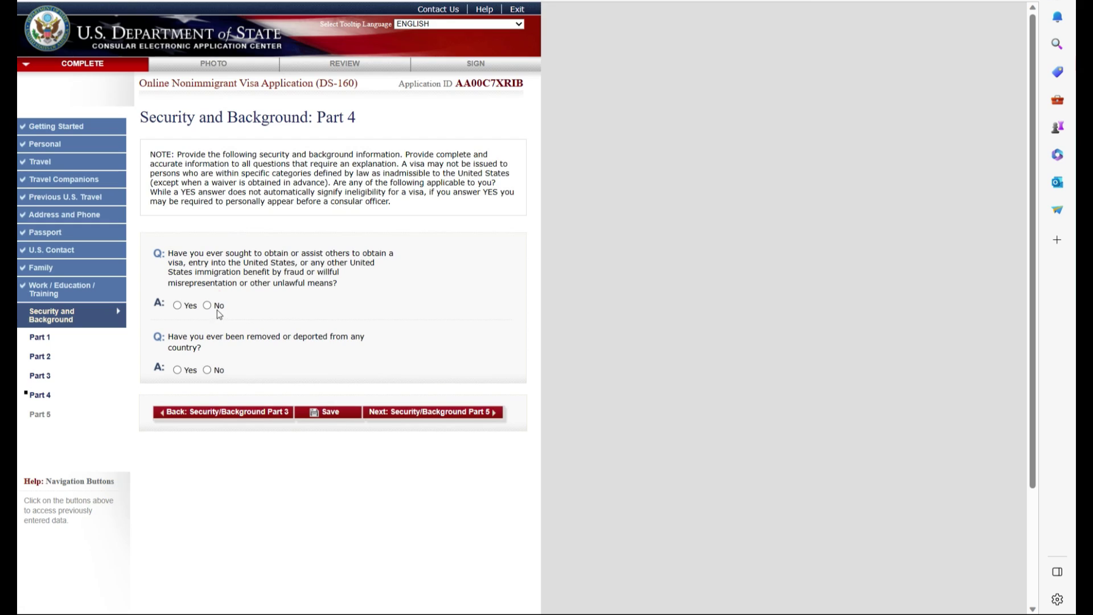
left_click(207, 371)
left_click(431, 413)
Answer No to Part 5 child custody, illegal voting and renounced citizenship questions
left_click(207, 296)
left_click(207, 360)
left_click(207, 424)
left_click(474, 467)
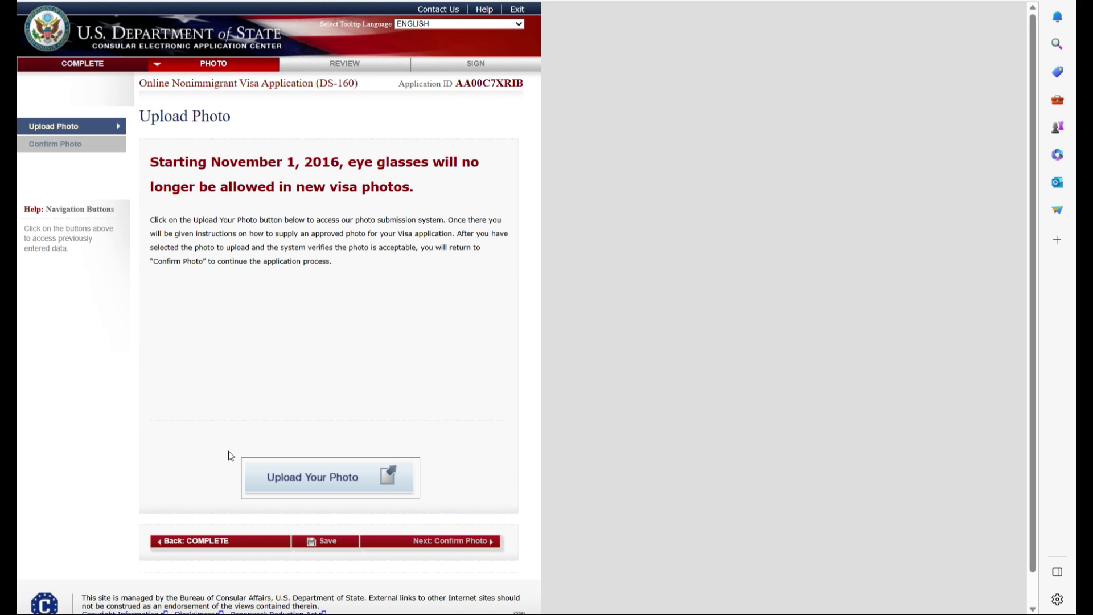
Upload passport.jpg, keep it after the quality check, and proceed to the review page
left_click(301, 477)
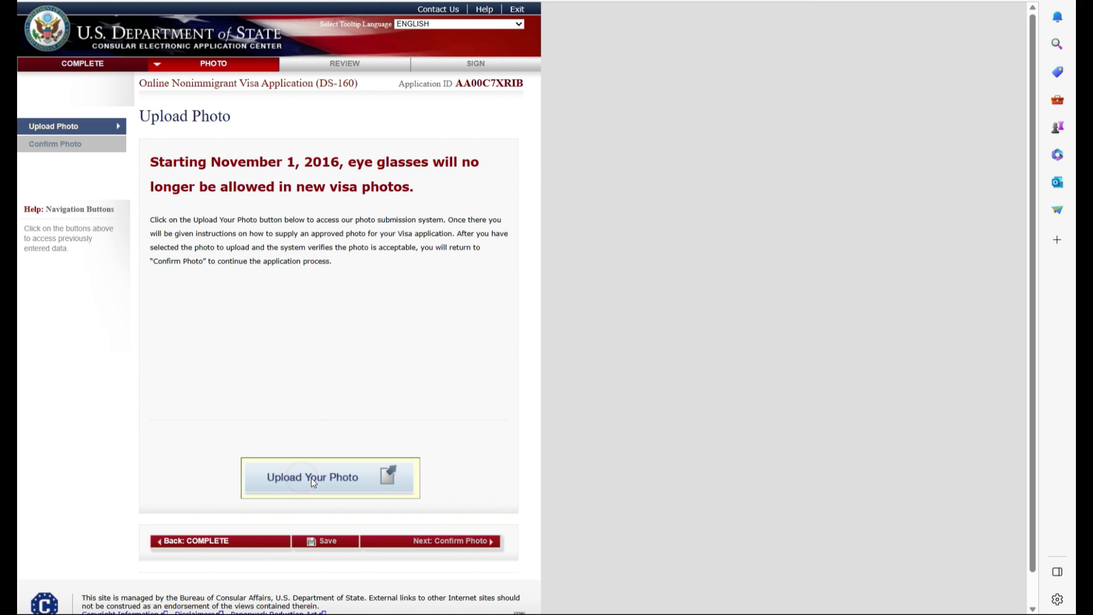
left_click(226, 399)
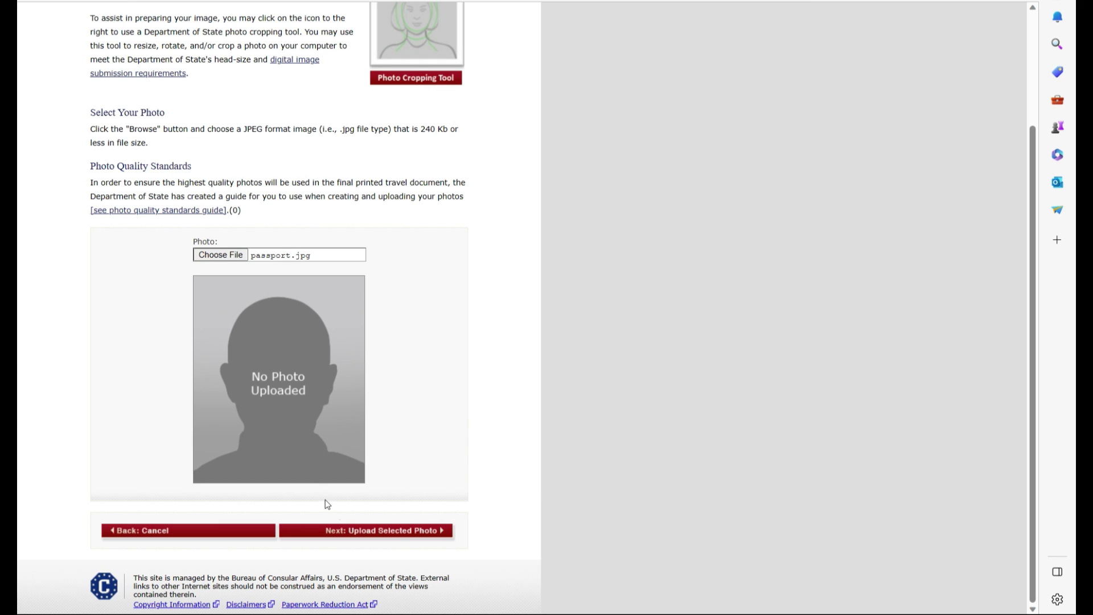
left_click(397, 531)
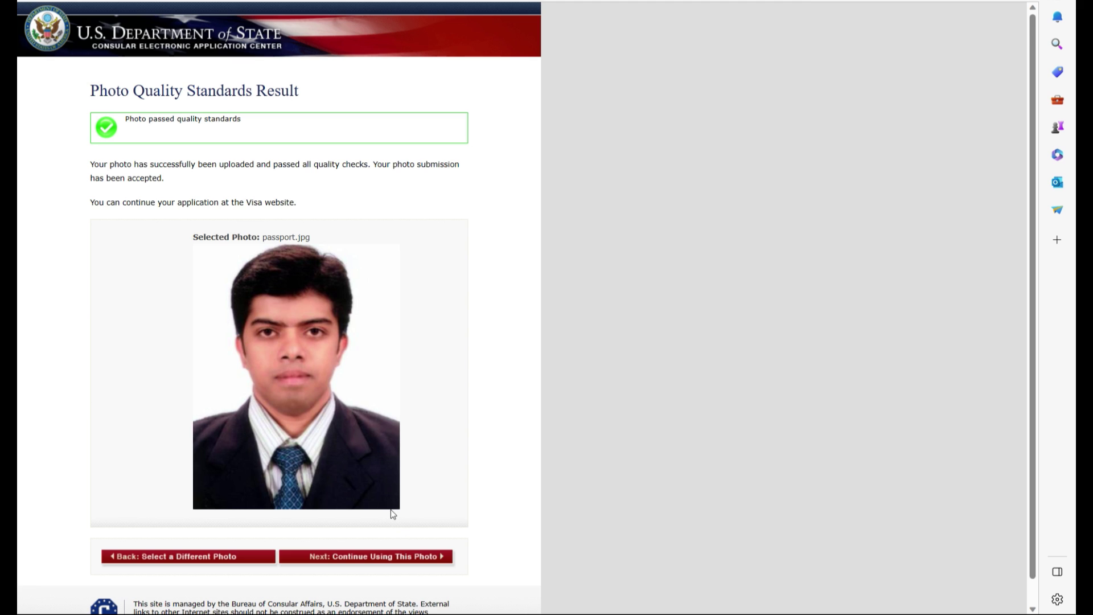
scroll(392, 510, "down", 1)
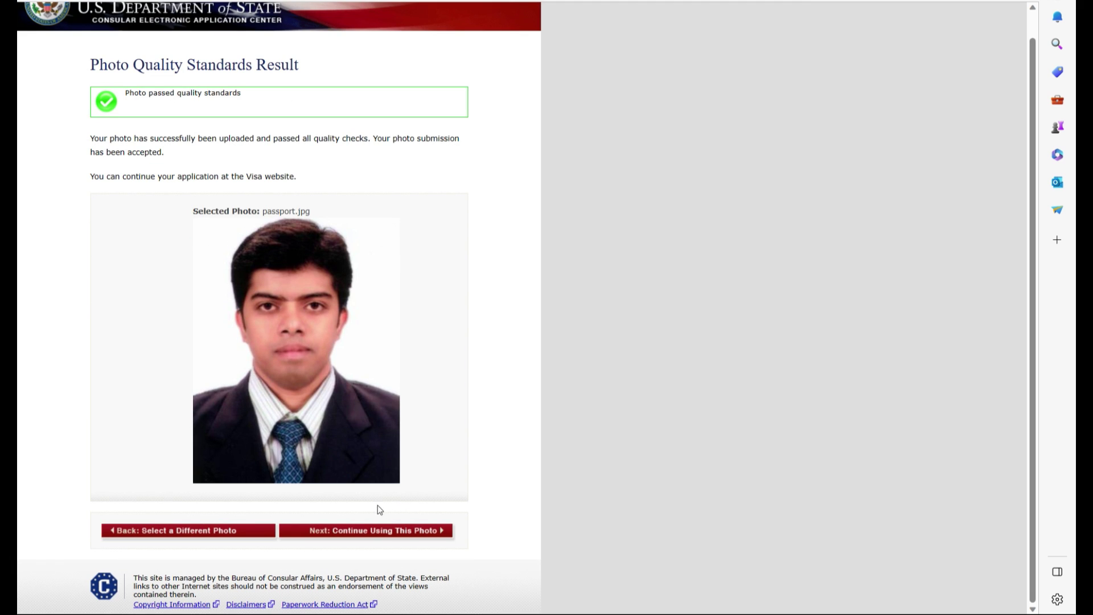
left_click(402, 530)
left_click(461, 522)
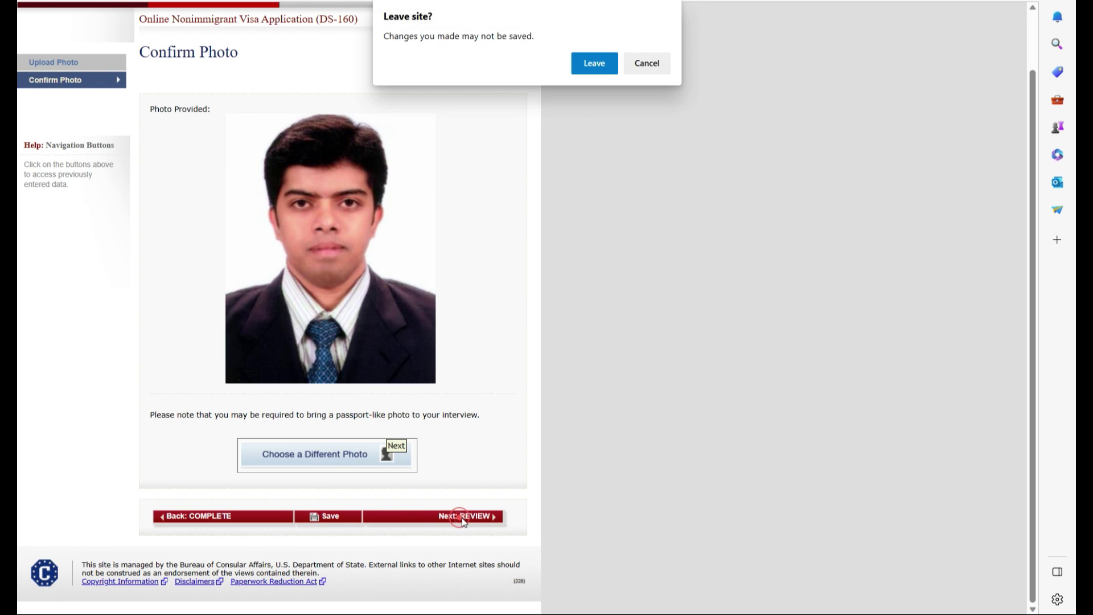
key("Return")
Look over the current review page, then continue to the Travel review
scroll(458, 208, "down", 10)
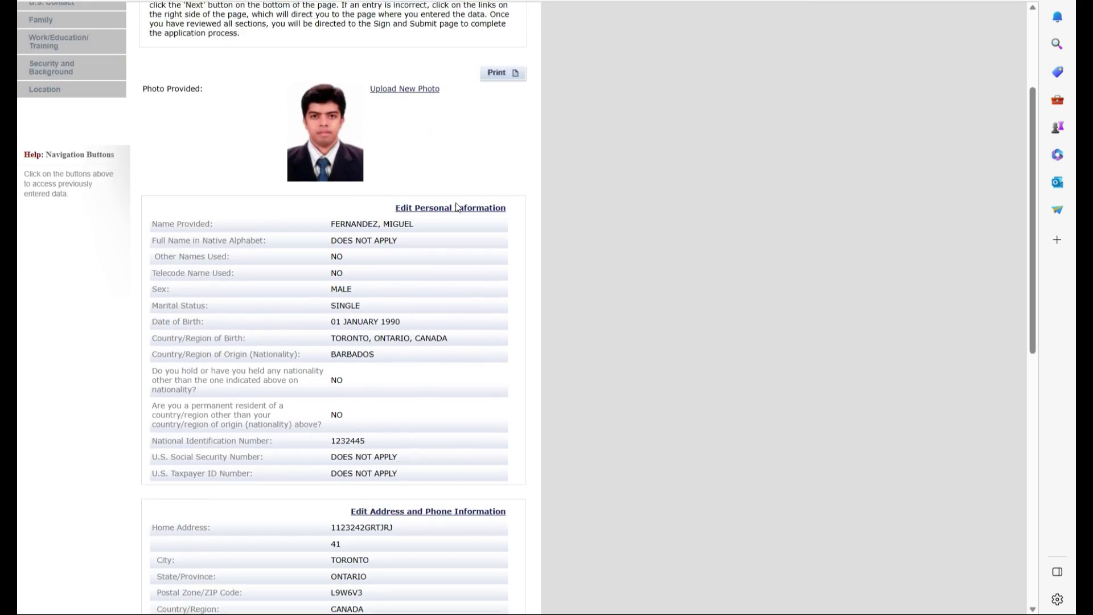
scroll(458, 207, "down", 2)
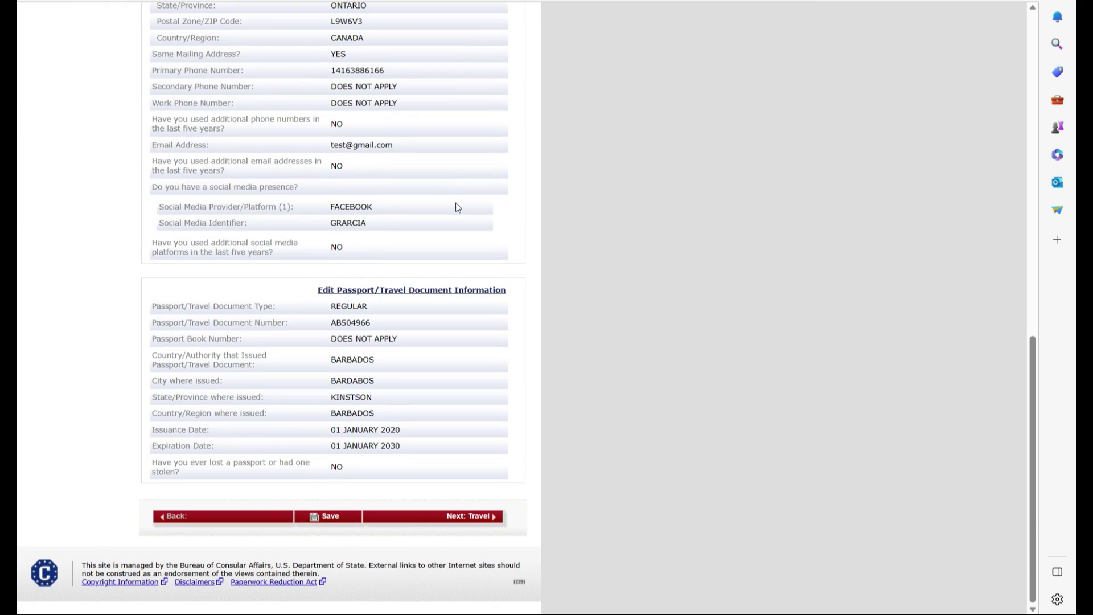
scroll(459, 207, "up", 3)
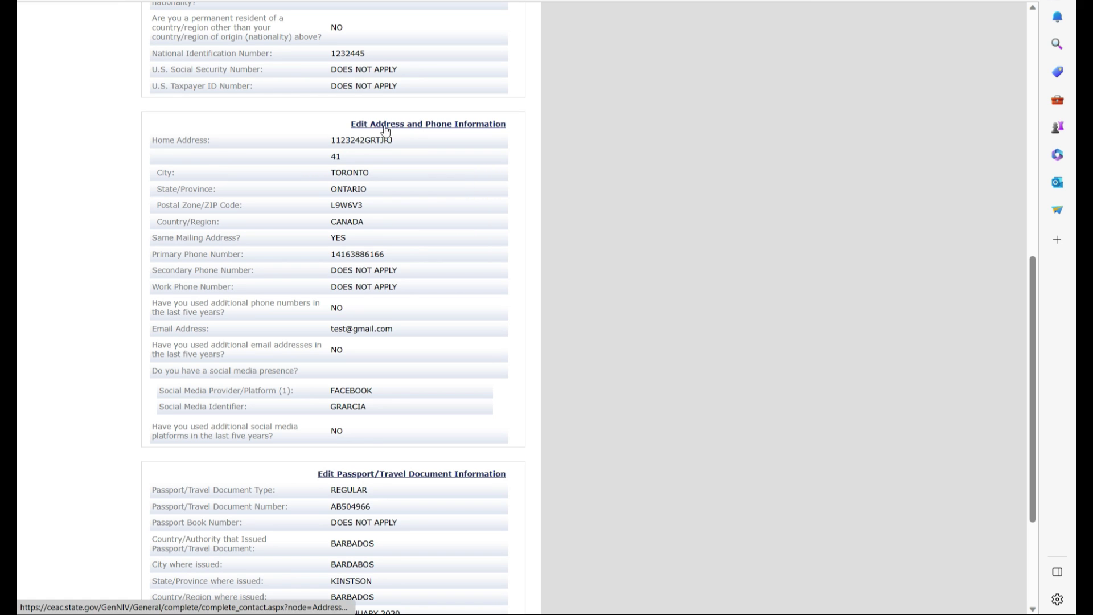
scroll(355, 426, "down", 3)
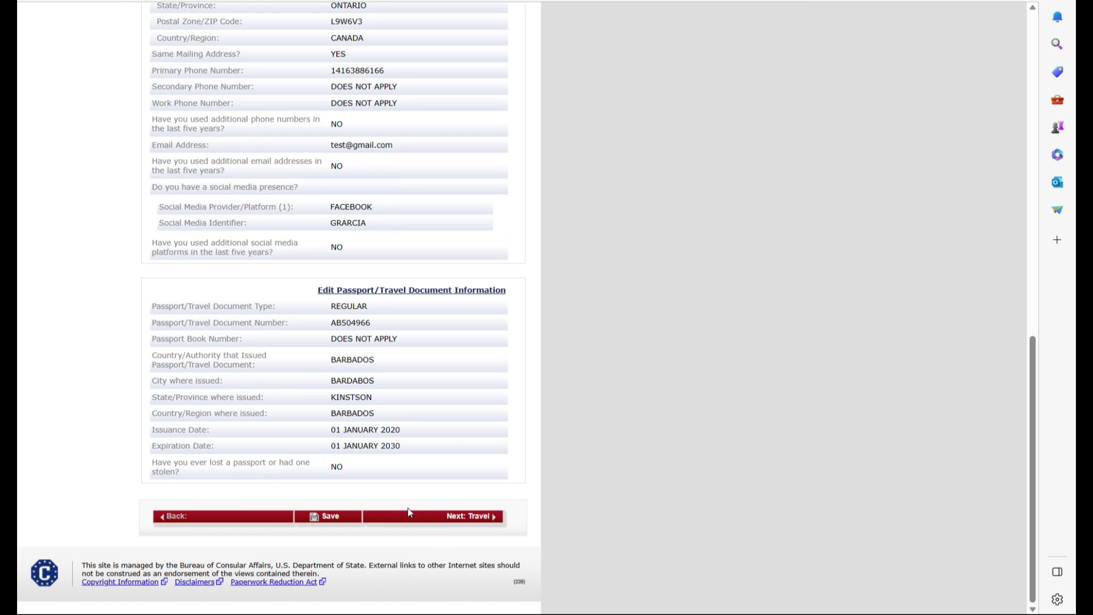
left_click(473, 517)
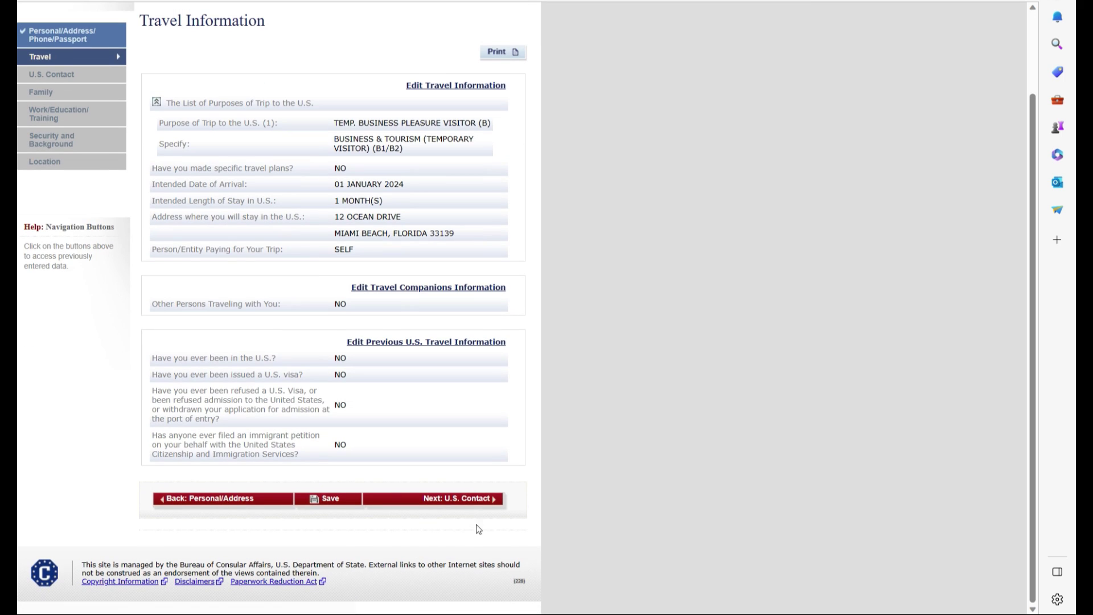
Step through the U.S. Contact, Family, Work/Education and Security reviews to reach Location
left_click(477, 500)
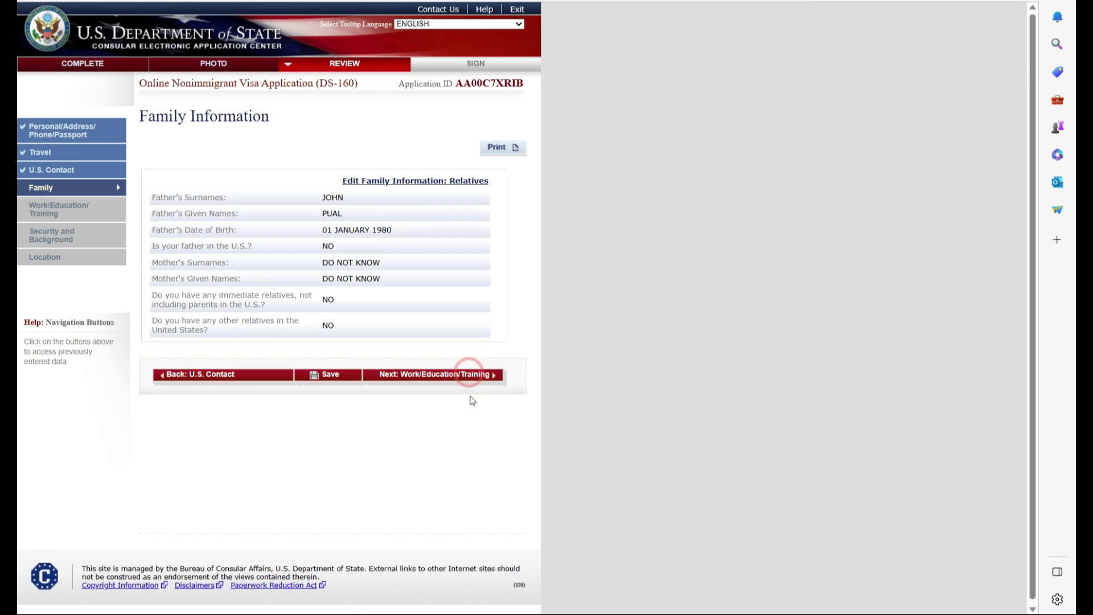
left_click(468, 373)
scroll(476, 438, "down", 5)
left_click(467, 497)
scroll(469, 511, "down", 10)
left_click(475, 499)
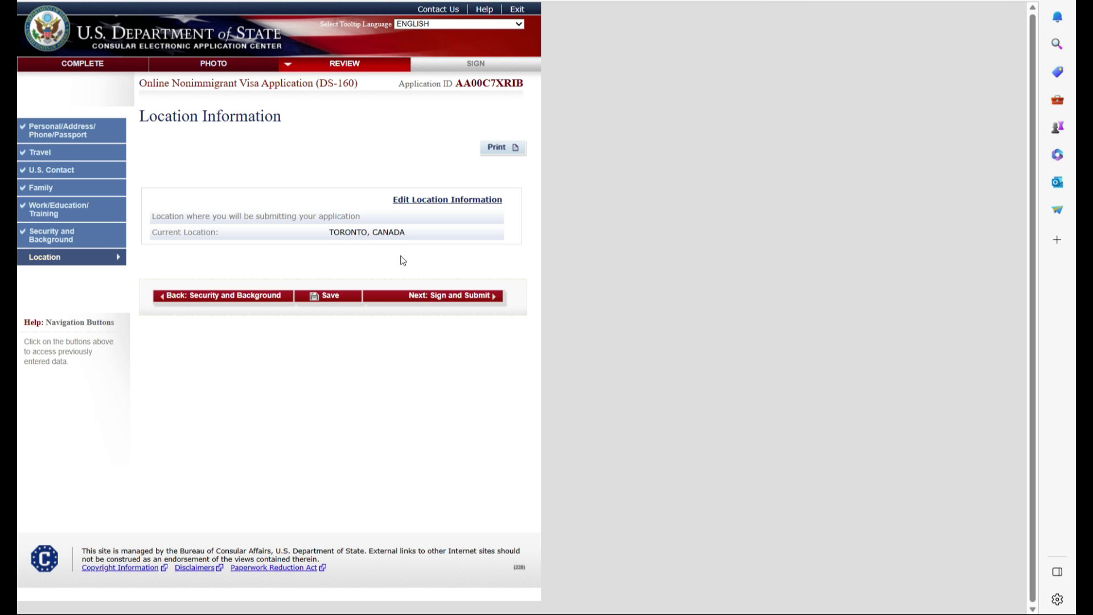
On Sign and Submit, answer No for preparer and enter the passport number and verification code
left_click(456, 297)
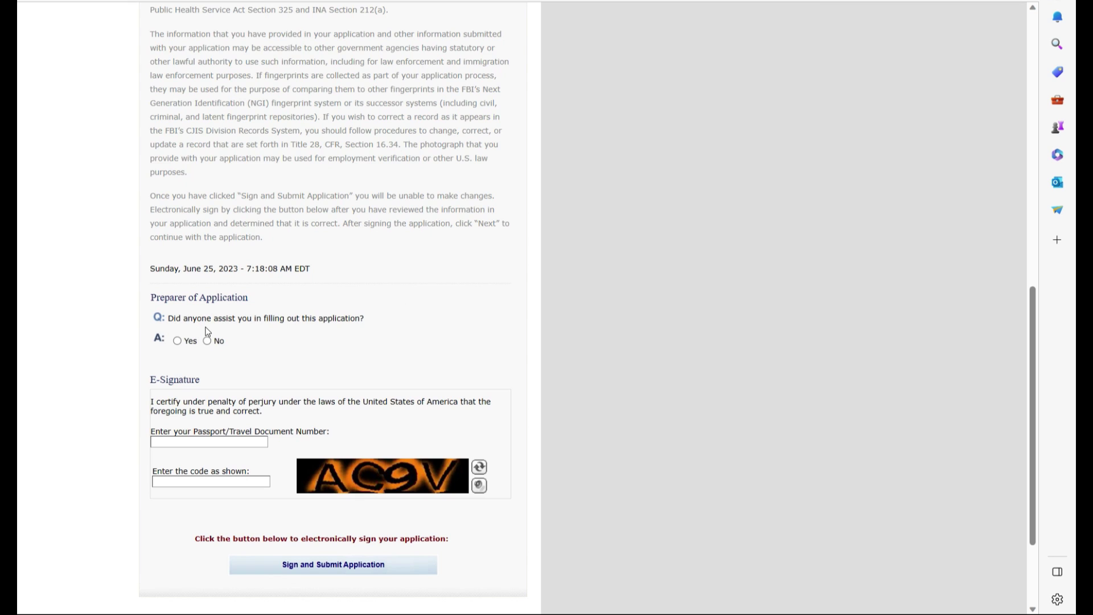
left_click(207, 340)
left_click(202, 441)
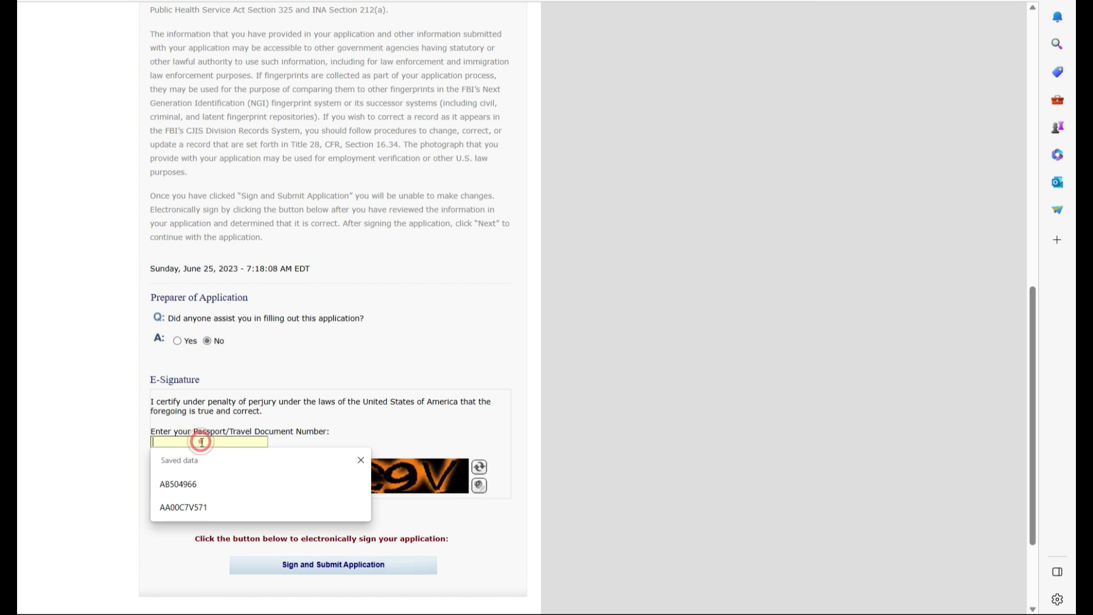
left_click(193, 482)
left_click(201, 483)
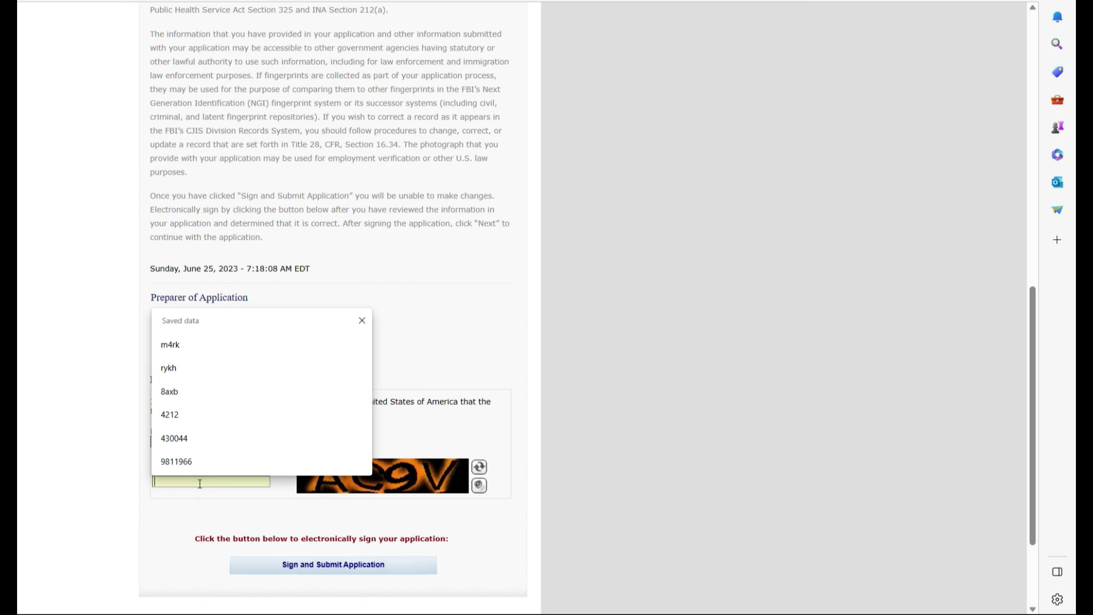
left_click(362, 321)
left_click(229, 479)
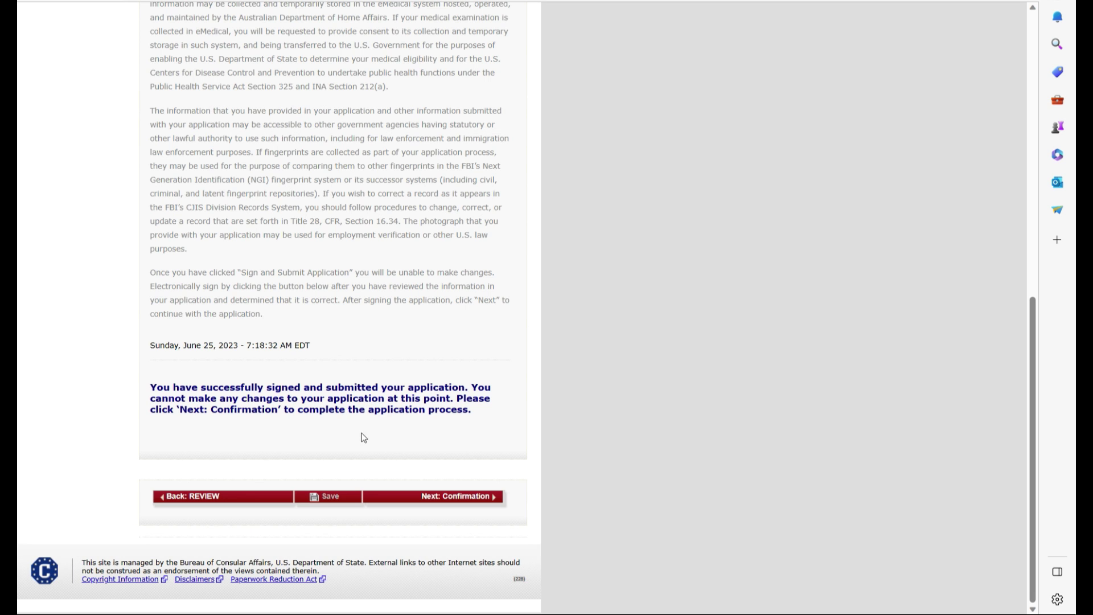
Open the Confirmation page, start a Save as PDF print, then cancel it
left_click(457, 496)
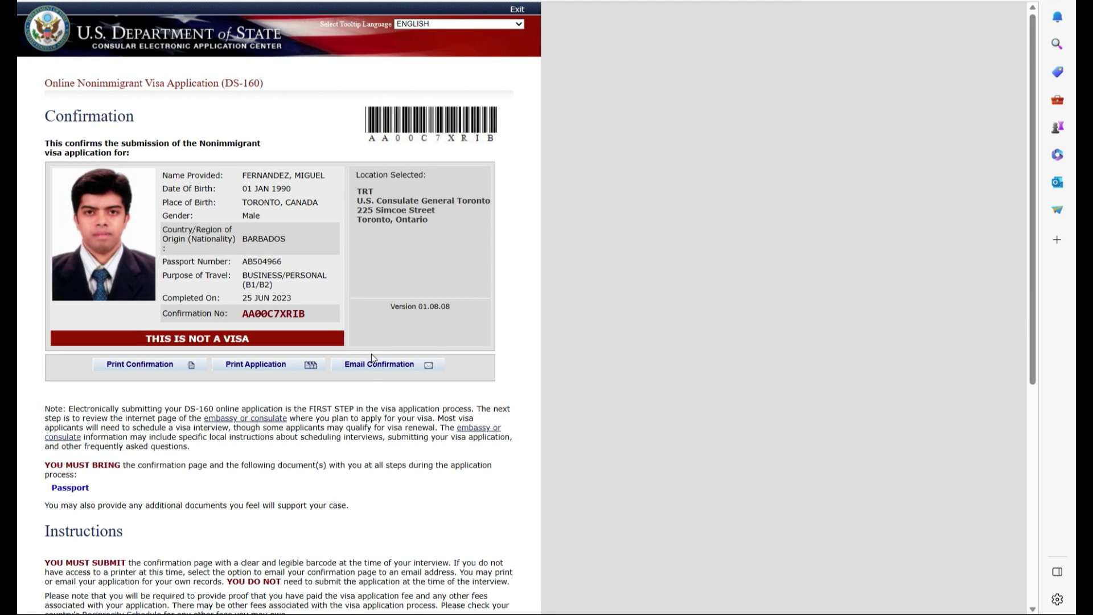
left_click(137, 365)
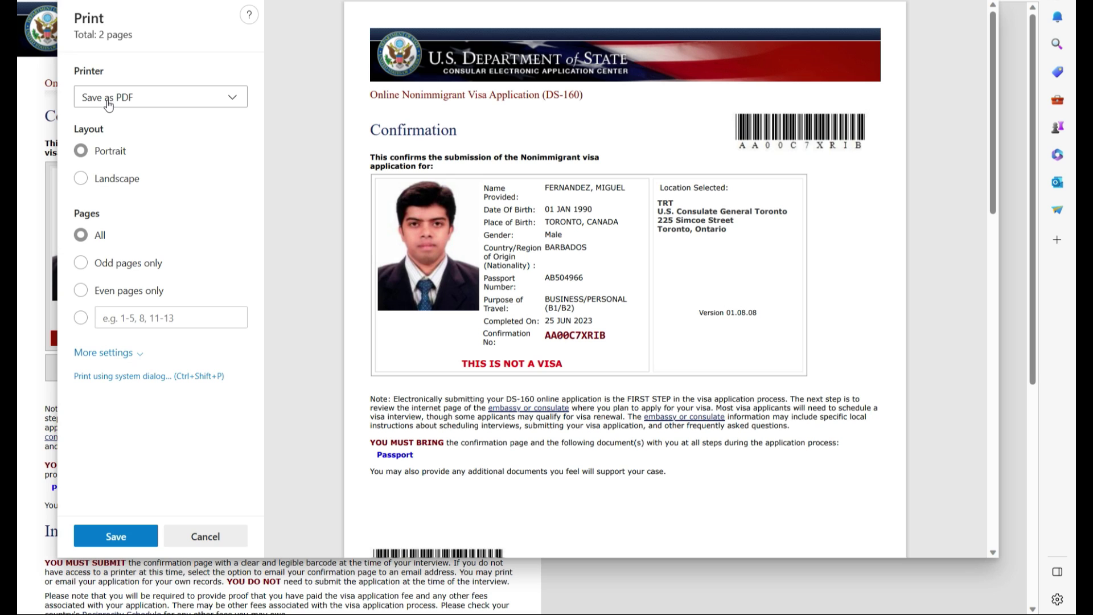
left_click(112, 534)
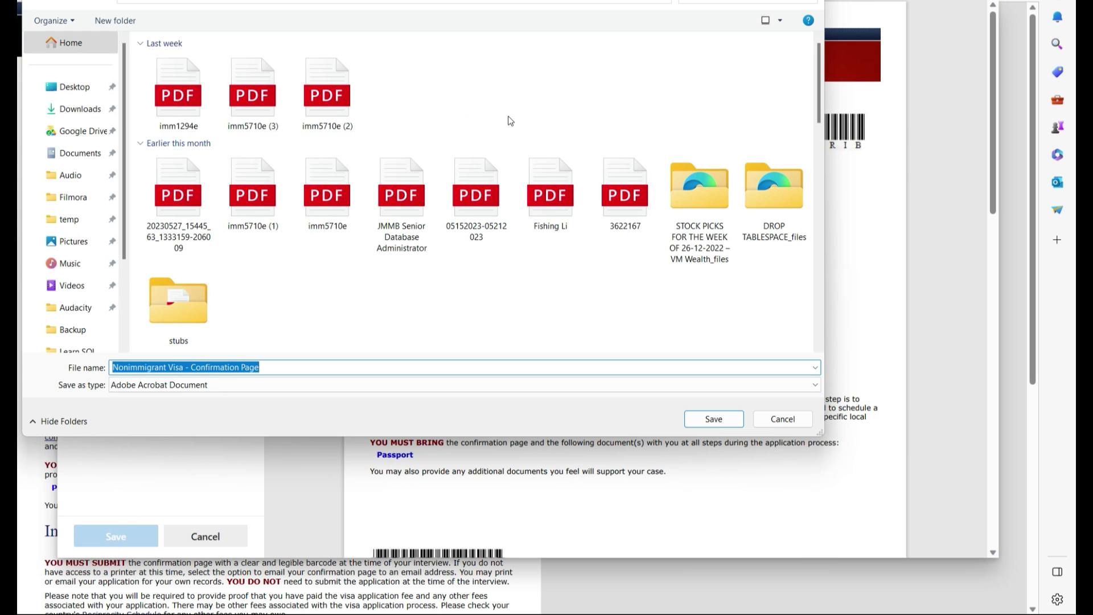
key("Escape")
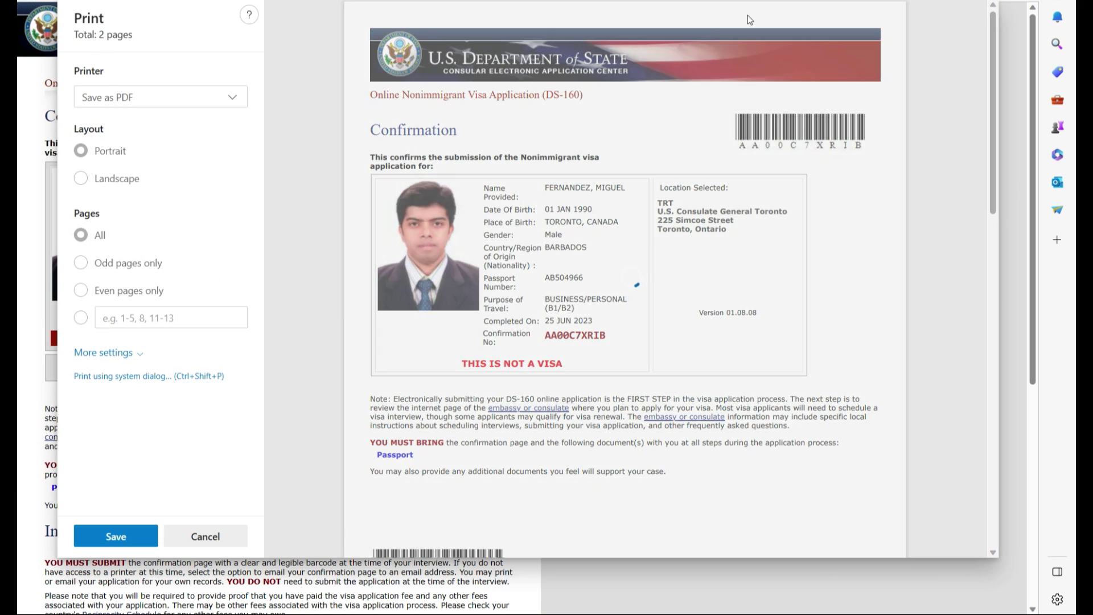
left_click(199, 537)
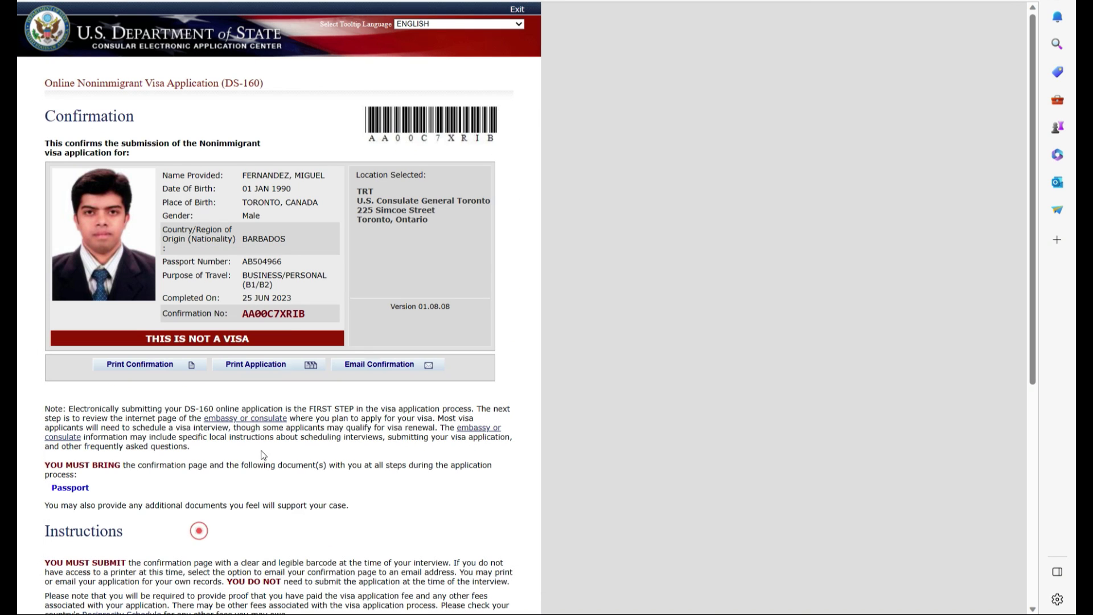
left_click(293, 364)
scroll(309, 214, "down", 7)
scroll(314, 227, "up", 7)
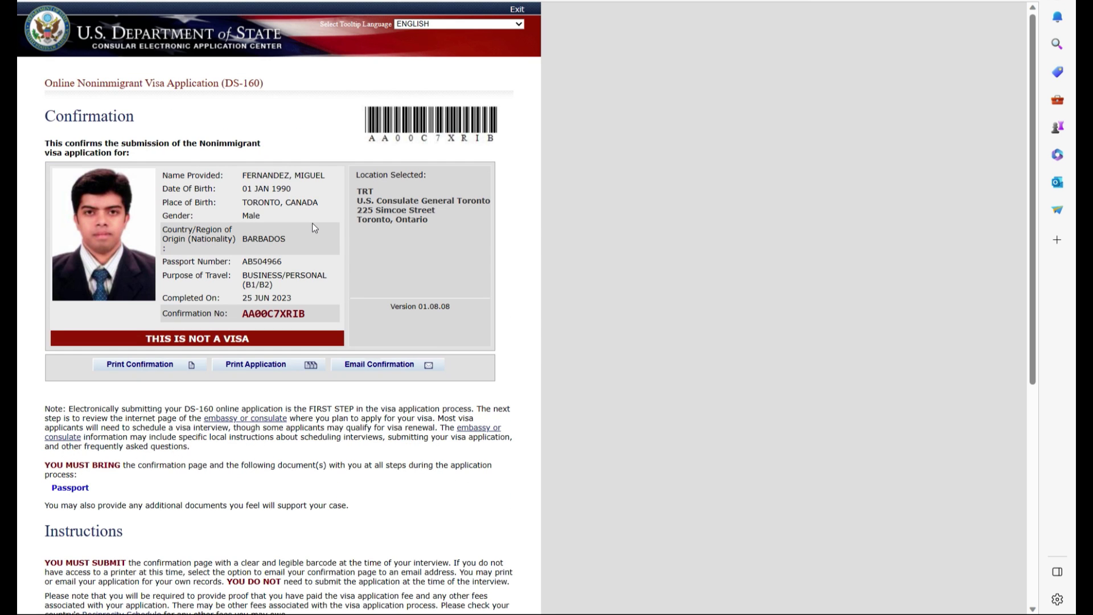